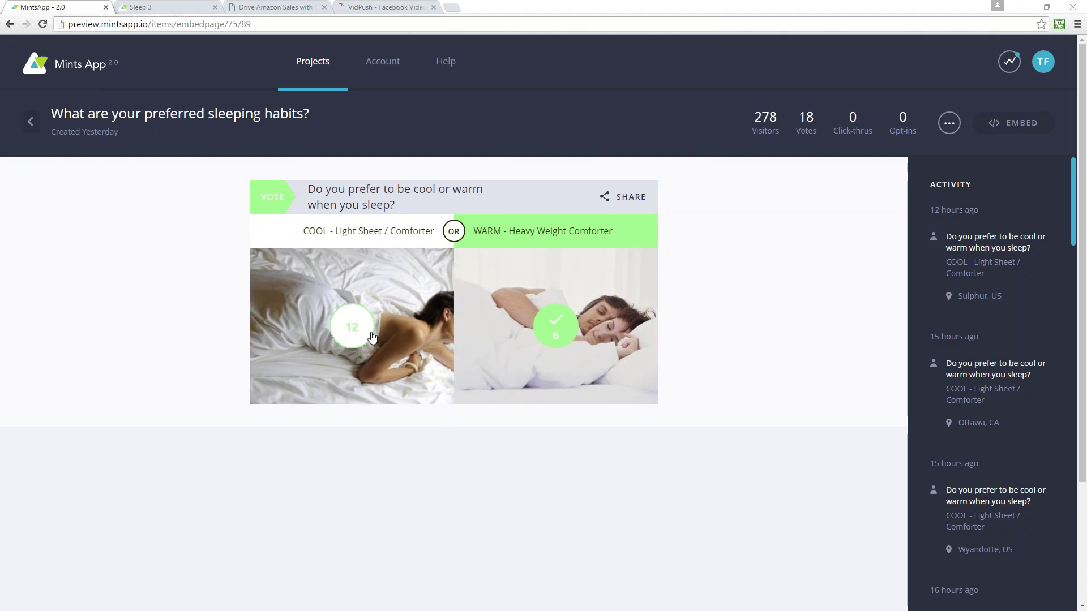
Step: Vote WARM, dismiss the sleep-guide opt-in popup, and open the sleeping-habits poll for editing
click(559, 339)
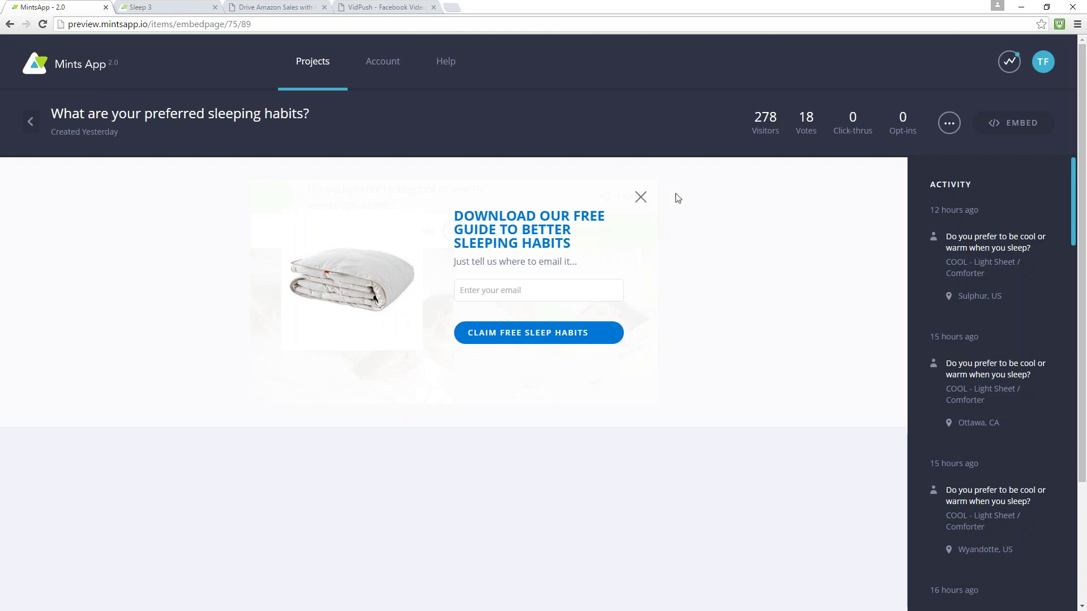
click(948, 123)
click(936, 165)
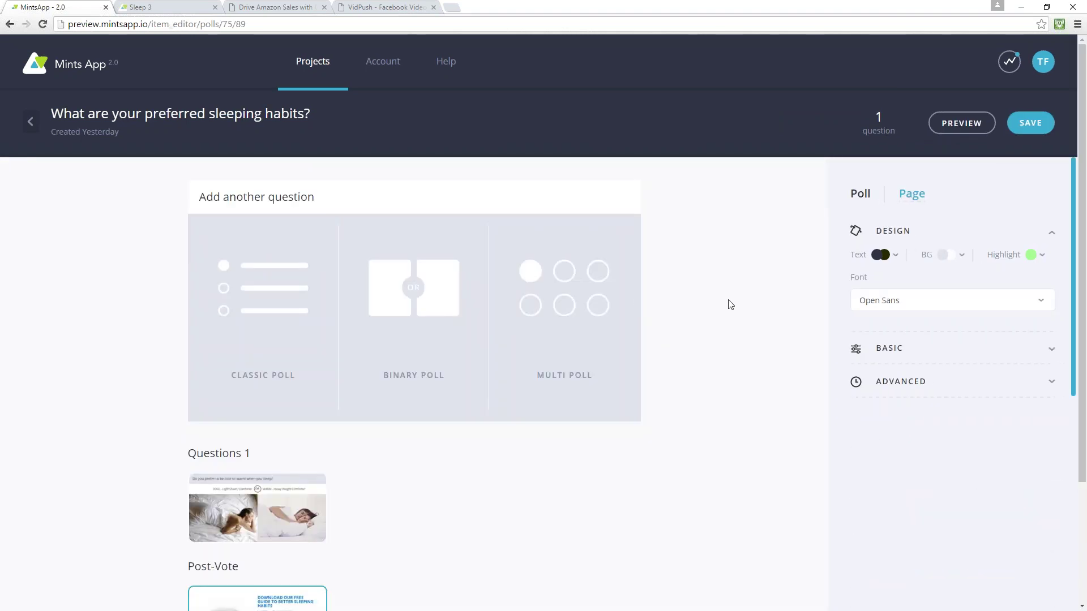
scroll(730, 304, down, 2)
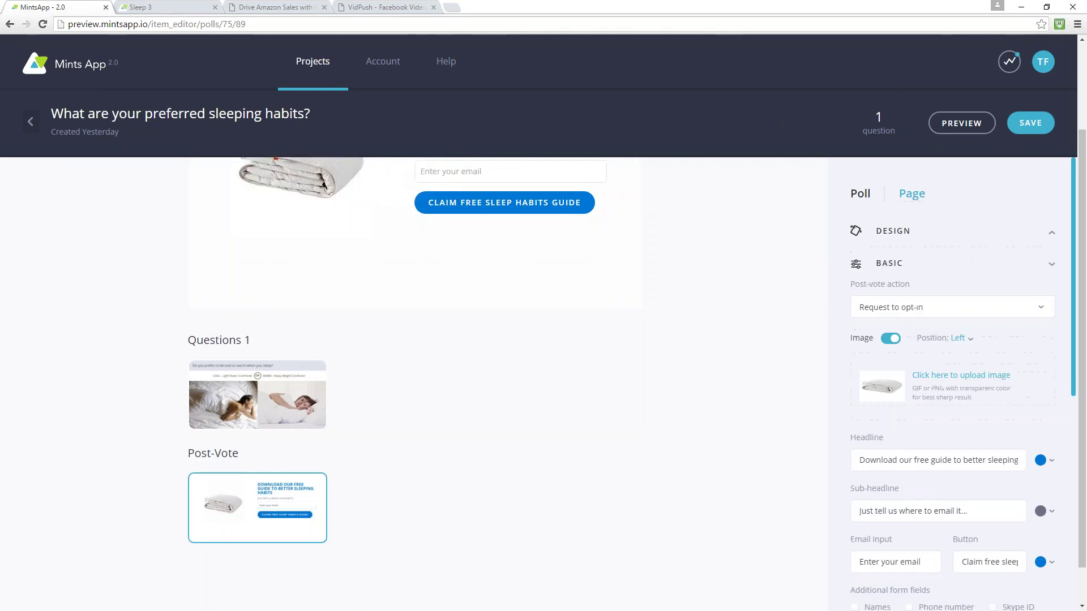
scroll(736, 440, up, 1)
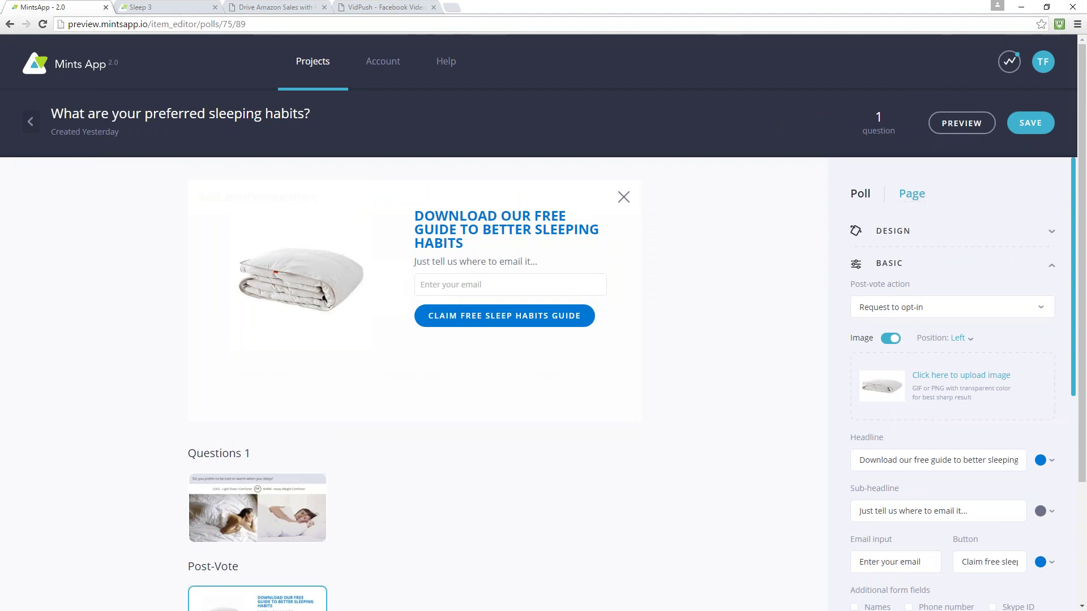
scroll(471, 532, down, 1)
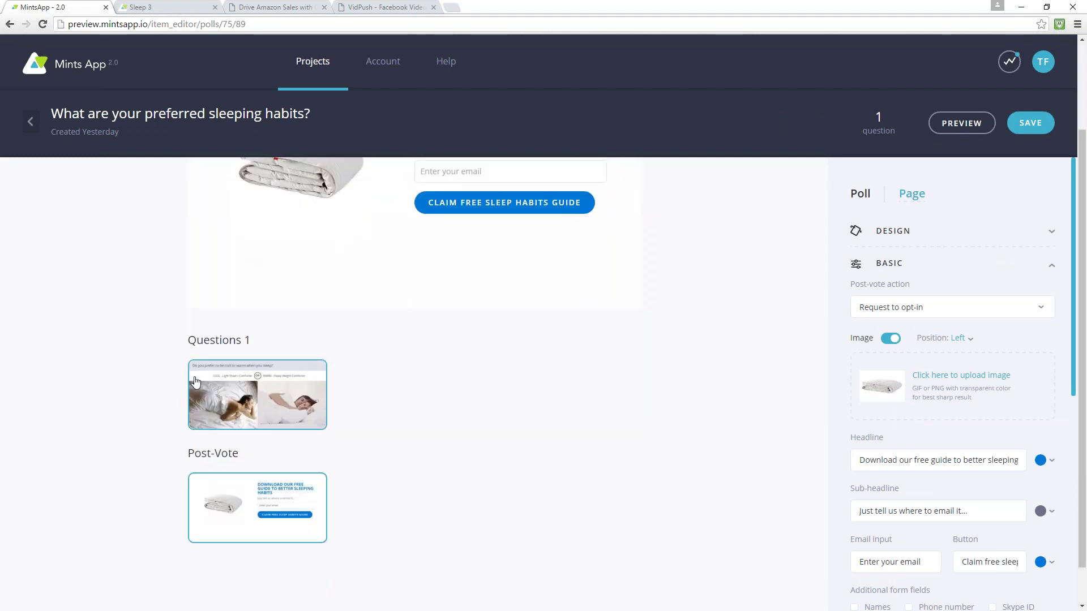
Step: Show the cool-or-warm question from the Questions 1 thumbnail and select its text
click(229, 394)
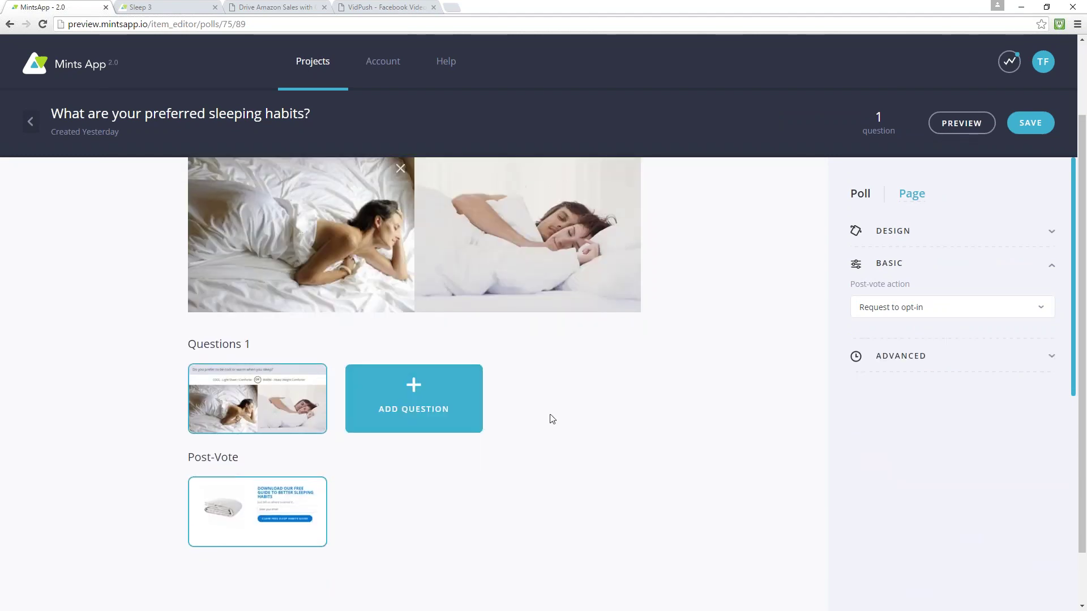
scroll(543, 407, up, 2)
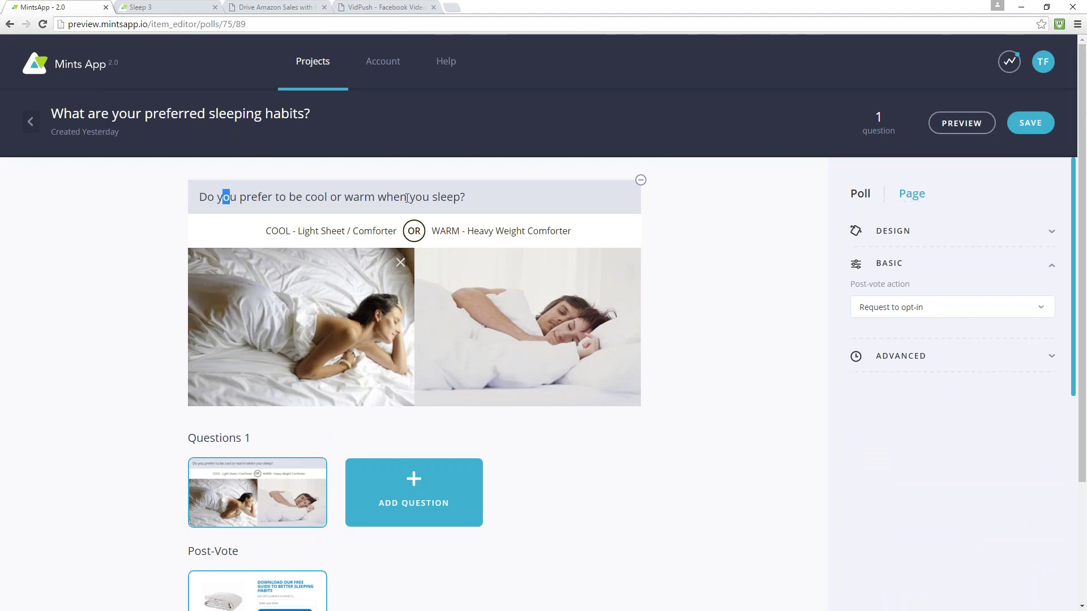
drag(223, 198, 466, 197)
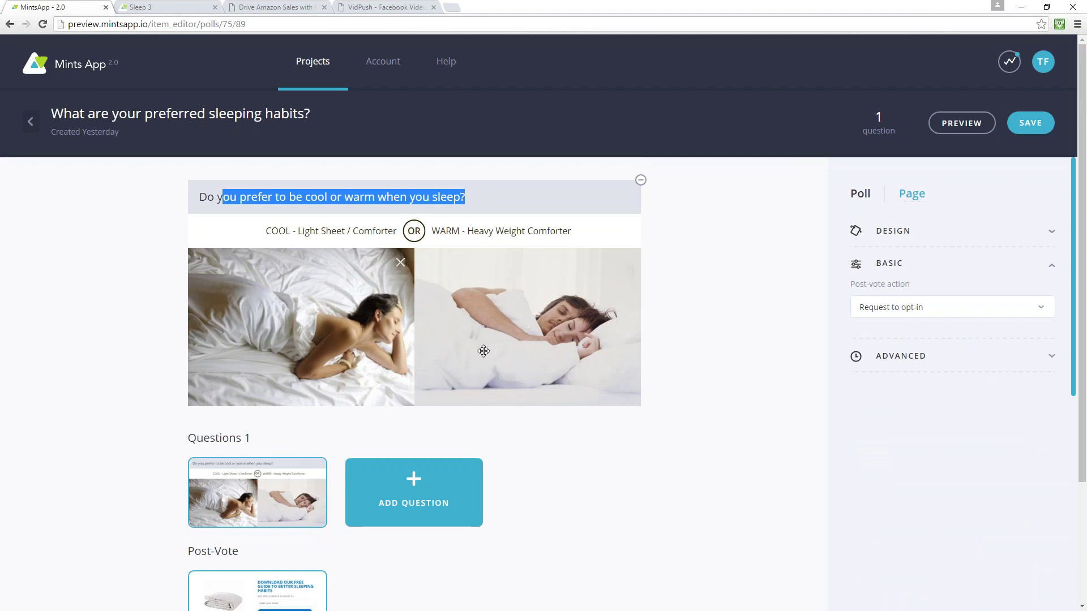
scroll(483, 350, down, 2)
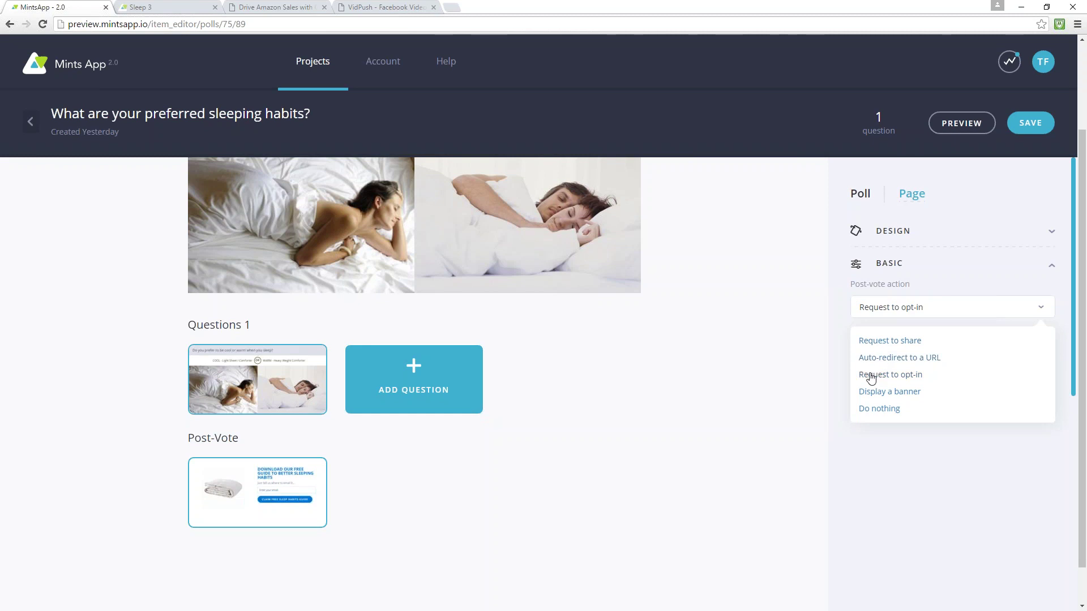
Step: Change the post-vote action from opt-in to auto-redirect to a URL and save the poll
click(872, 377)
click(871, 377)
scroll(721, 390, up, 3)
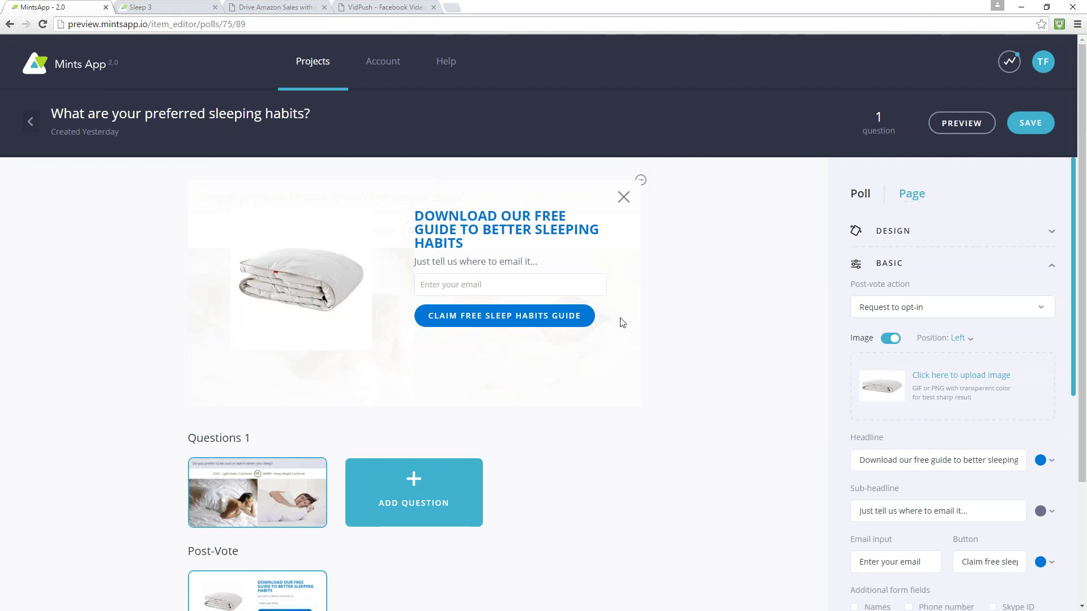
click(877, 307)
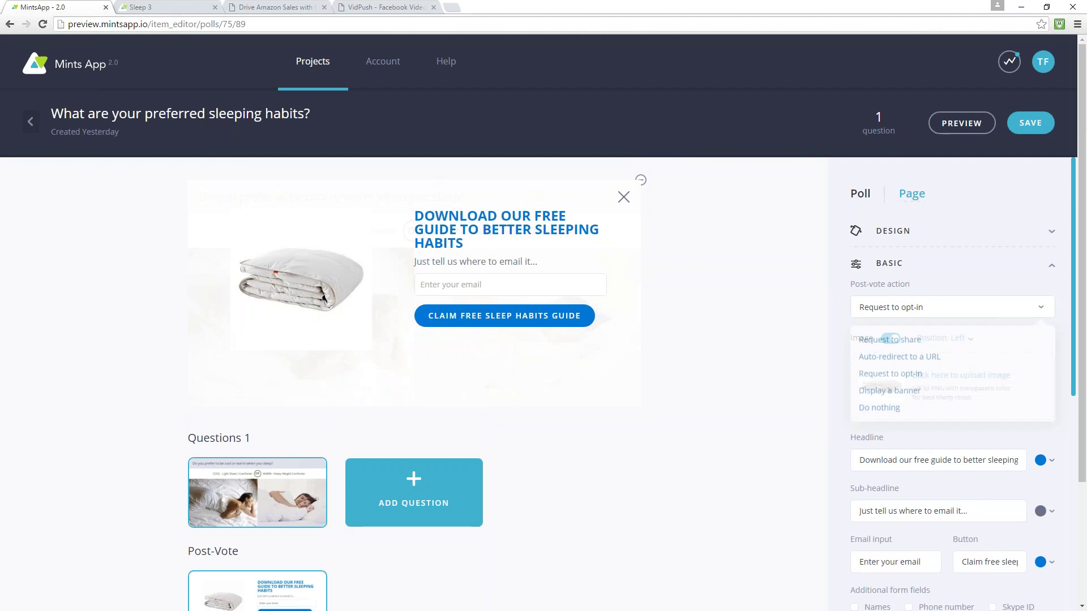
click(877, 358)
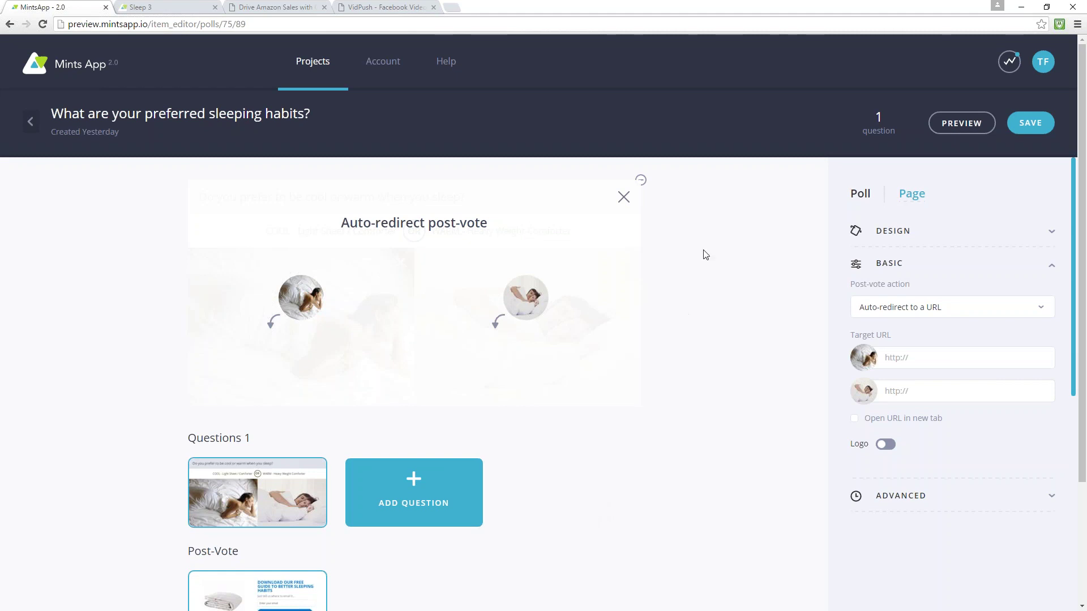
click(1030, 123)
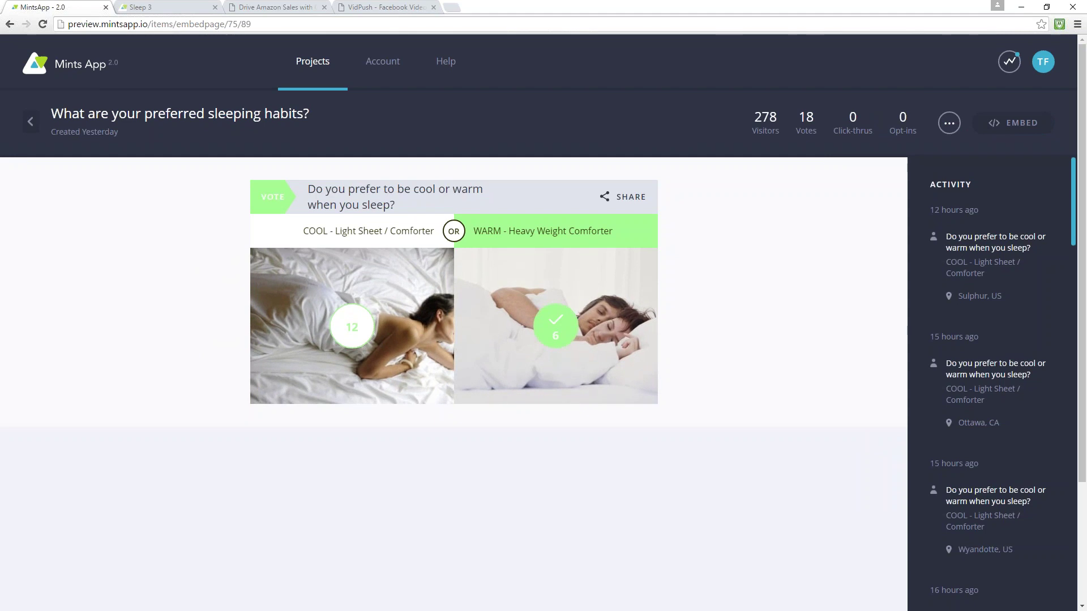
Step: Copy the poll's iFrame embed code and its standalone webpage URL from the Embed options
click(1014, 122)
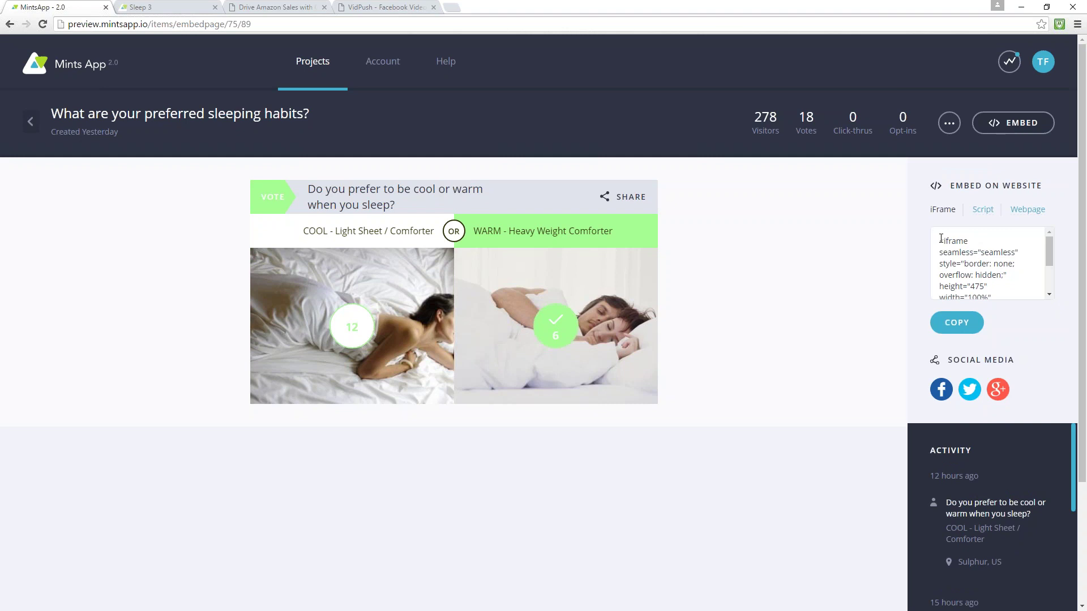
click(955, 322)
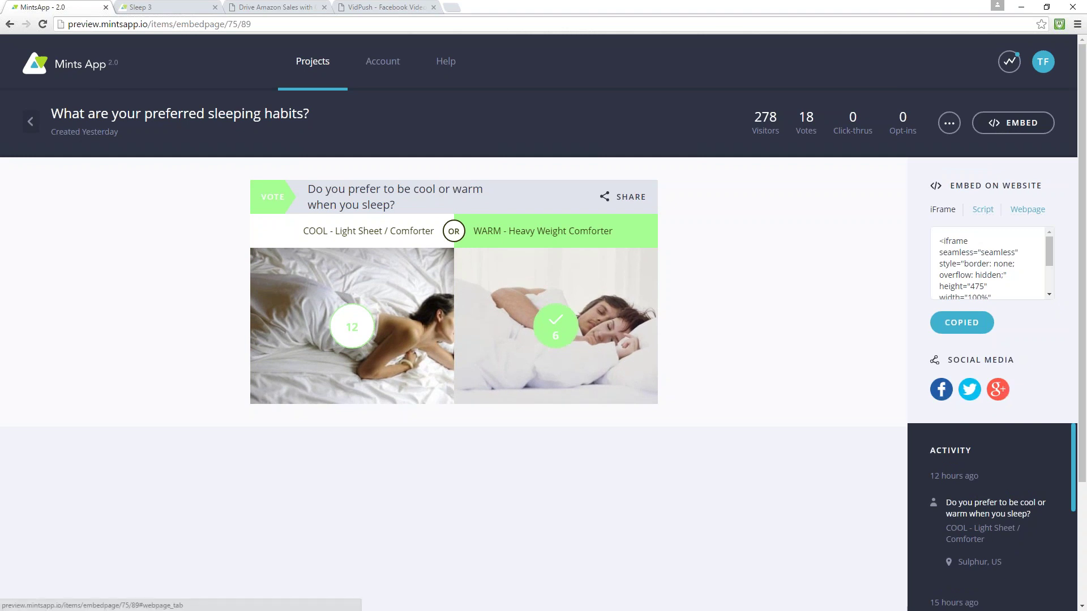
click(1027, 208)
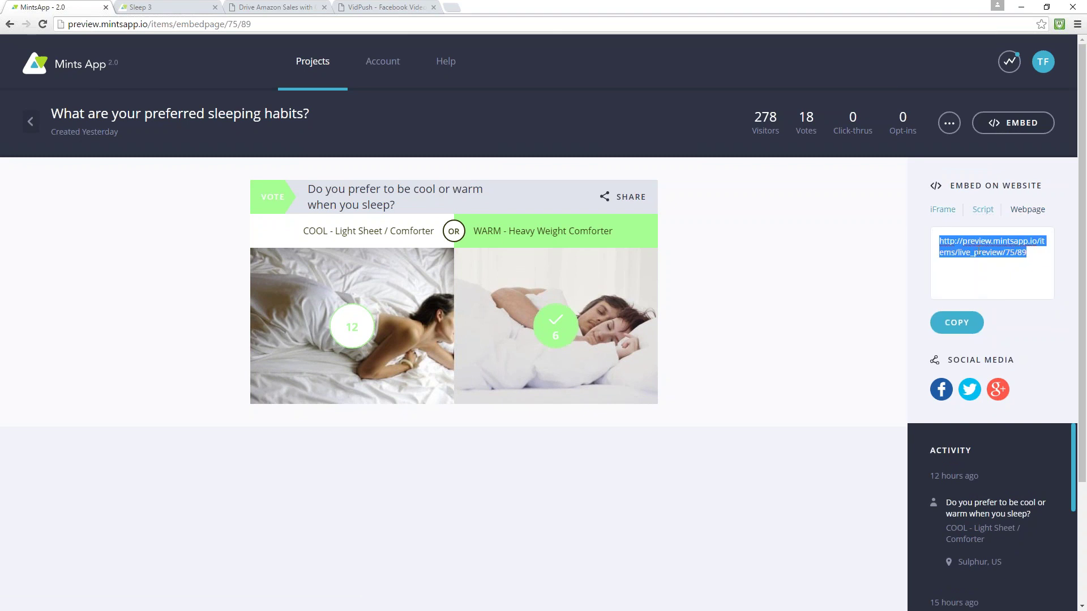
right_click(976, 250)
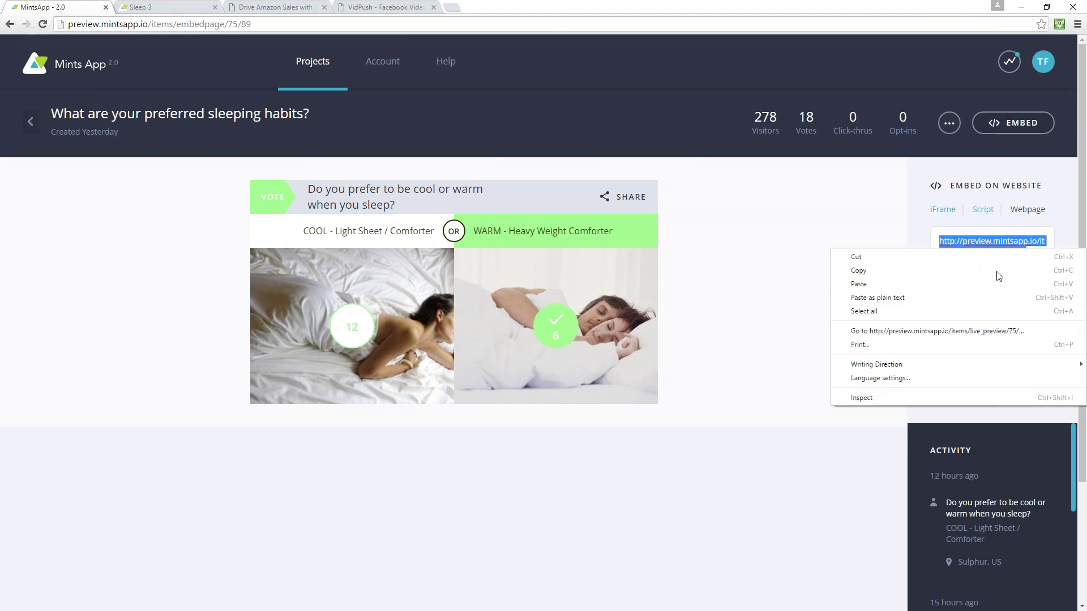
click(857, 277)
Step: Load the copied poll URL in the Sleep 3 tab, then return to the MintsApp tab
click(147, 8)
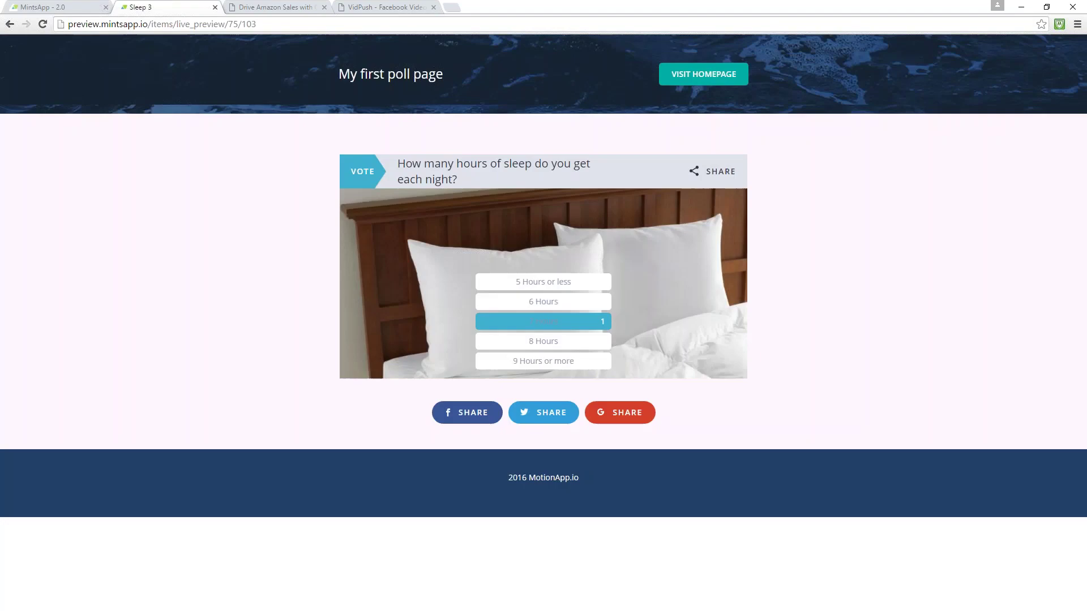
key(ctrl+v)
key(Return)
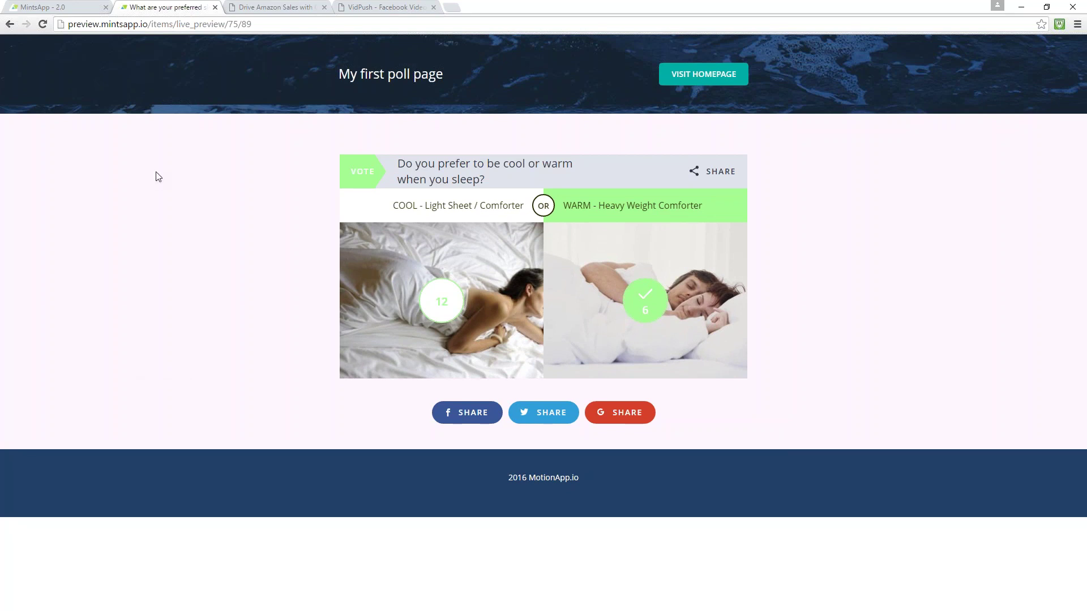
click(54, 8)
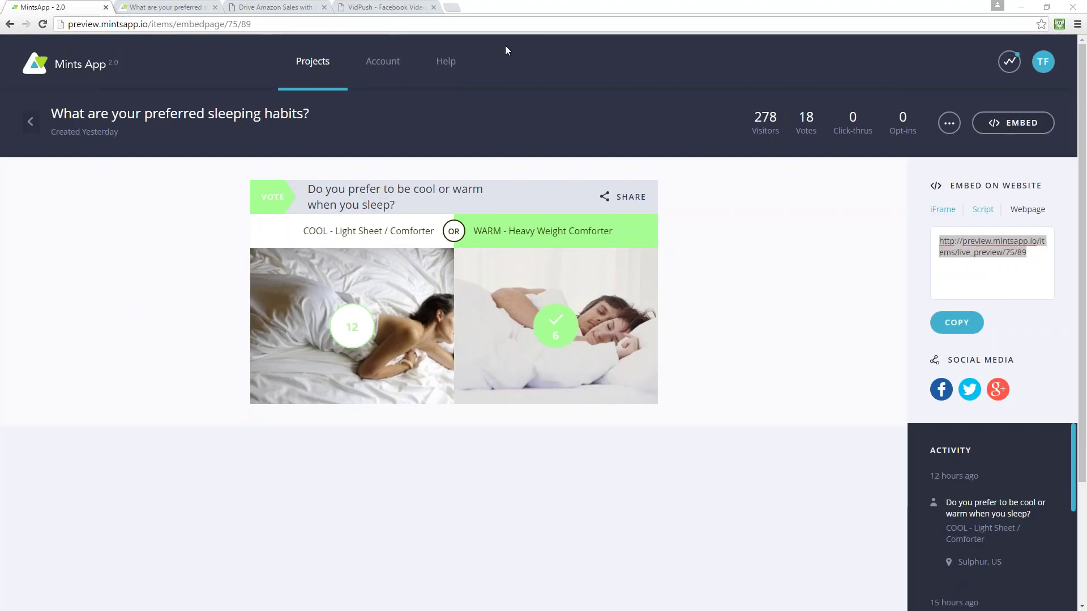
Step: Go to the Drive Amazon Sales bonus page and review it down to the 39754 instructions
click(284, 9)
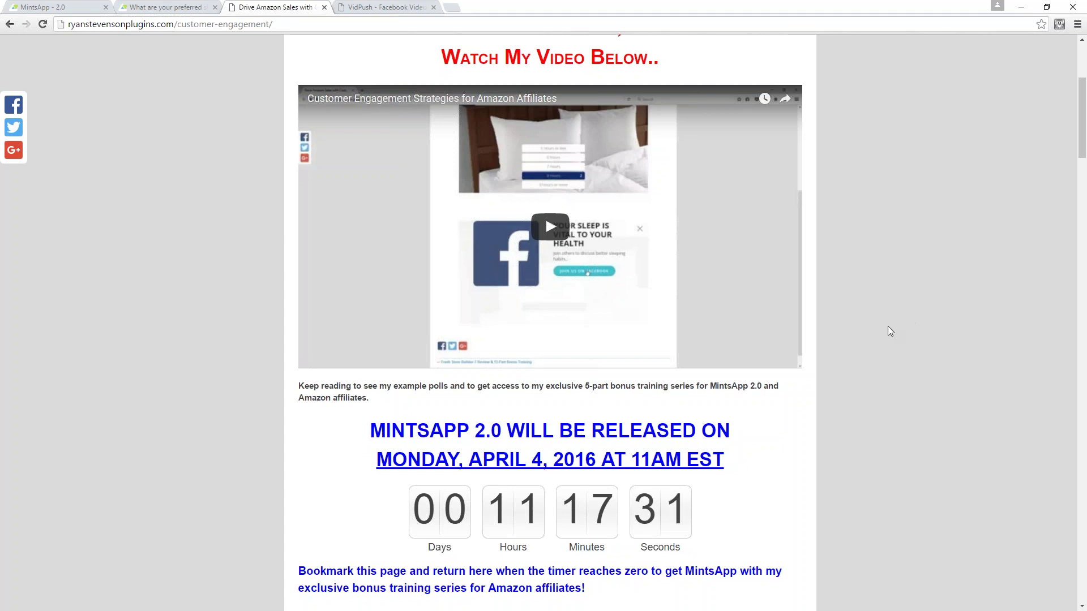
scroll(887, 326, down, 1)
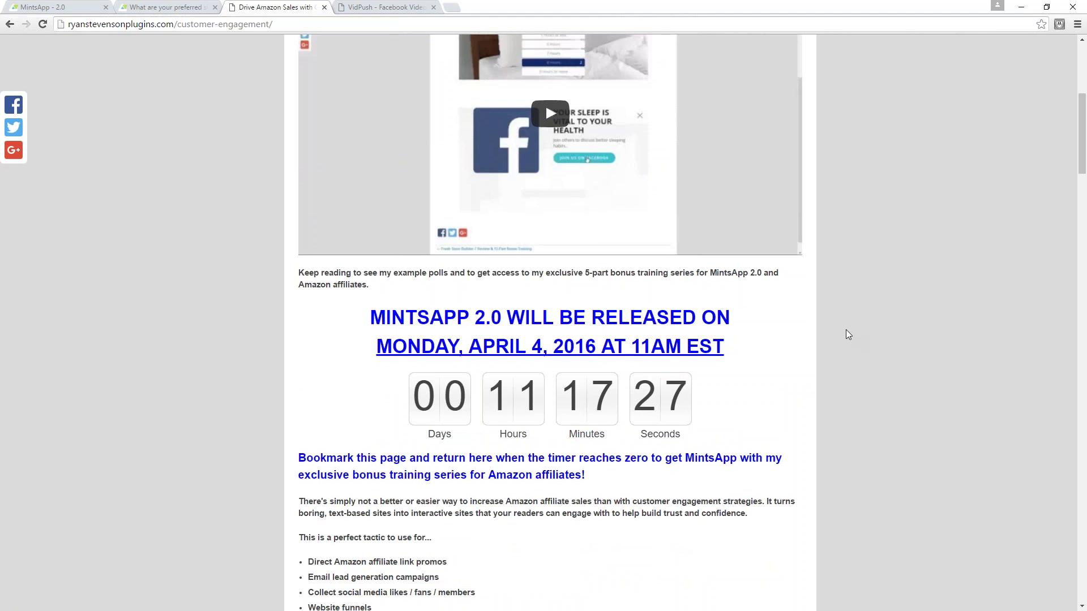
scroll(861, 351, up, 1)
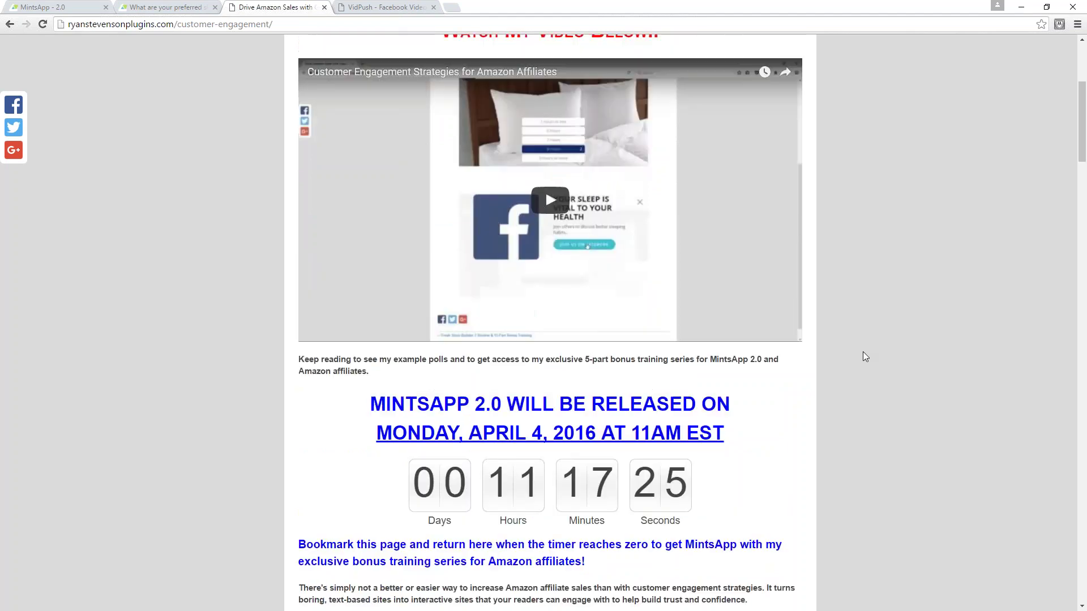
scroll(863, 352, up, 3)
scroll(255, 82, up, 2)
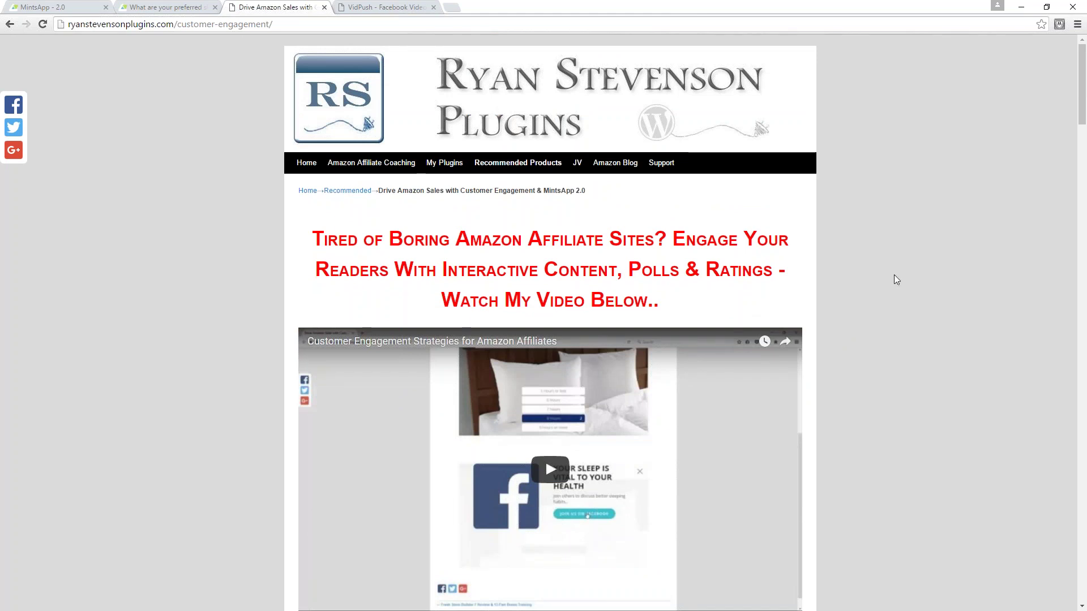
scroll(889, 265, down, 2)
scroll(888, 268, down, 2)
scroll(858, 399, up, 1)
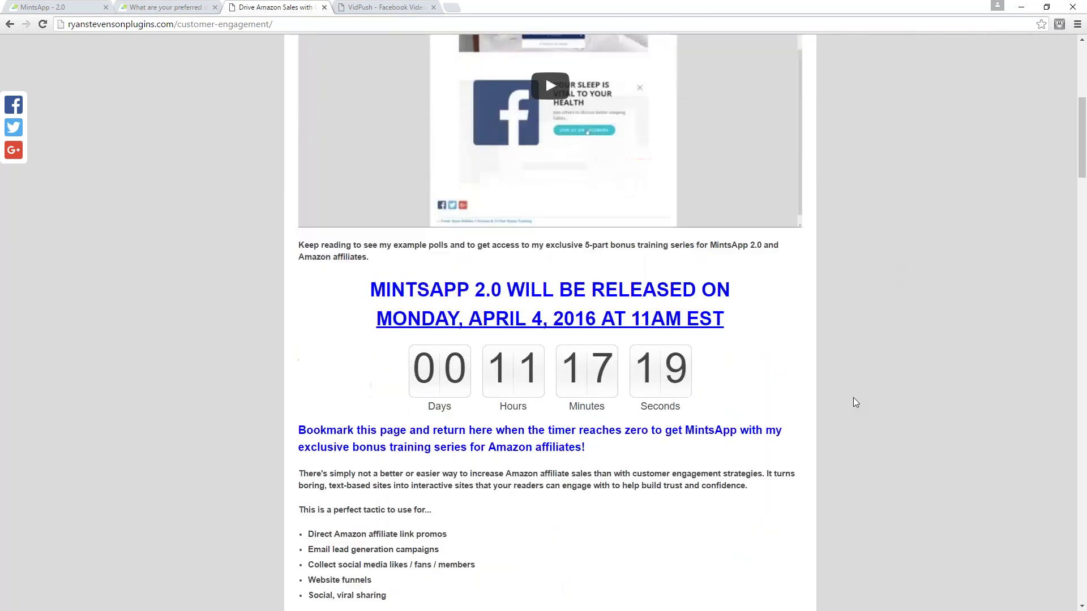
scroll(854, 398, down, 1)
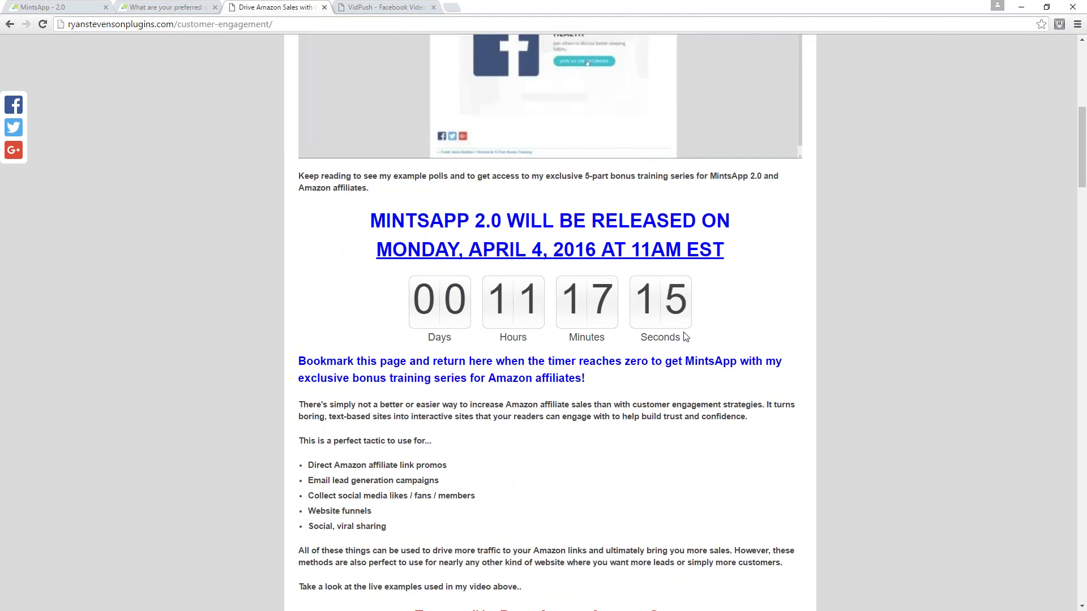
scroll(685, 336, up, 2)
scroll(626, 376, down, 1)
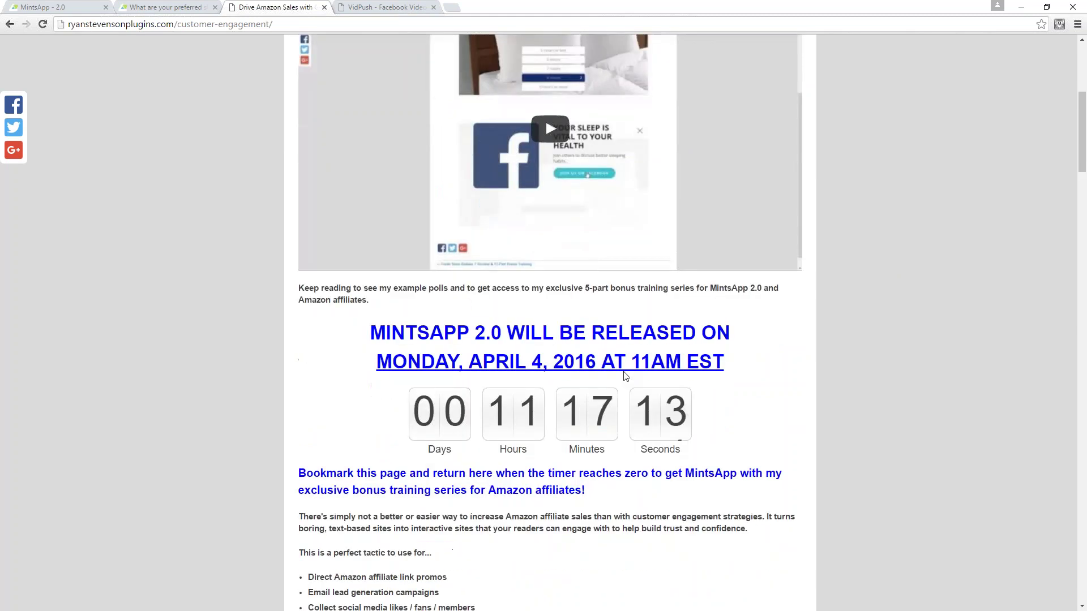
scroll(626, 376, down, 5)
scroll(626, 377, down, 5)
scroll(680, 408, down, 5)
scroll(805, 448, down, 5)
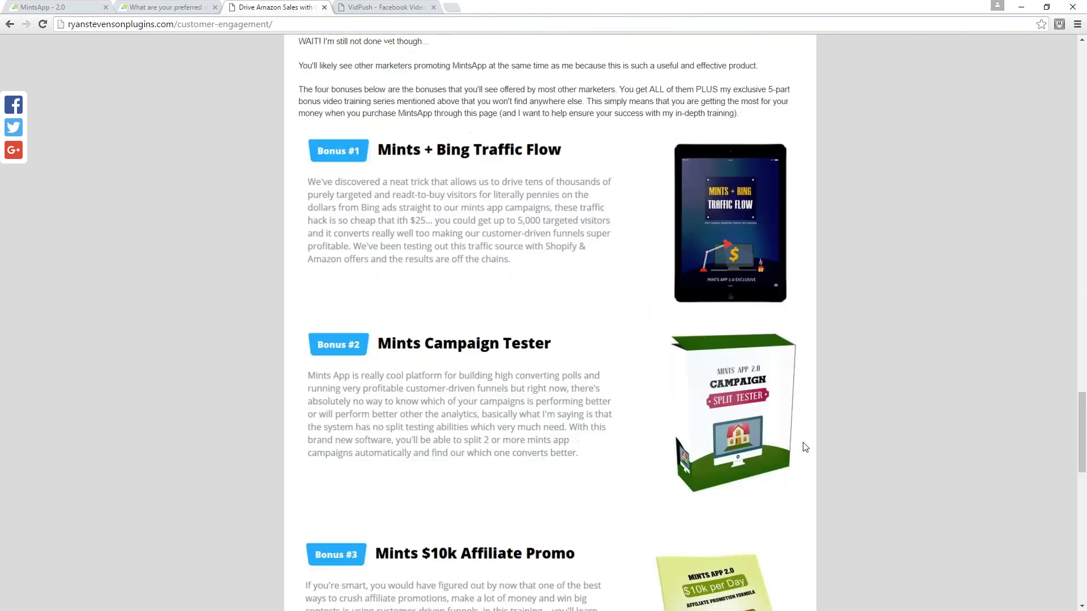
scroll(806, 447, down, 5)
scroll(805, 448, down, 5)
scroll(805, 447, down, 2)
scroll(805, 447, up, 3)
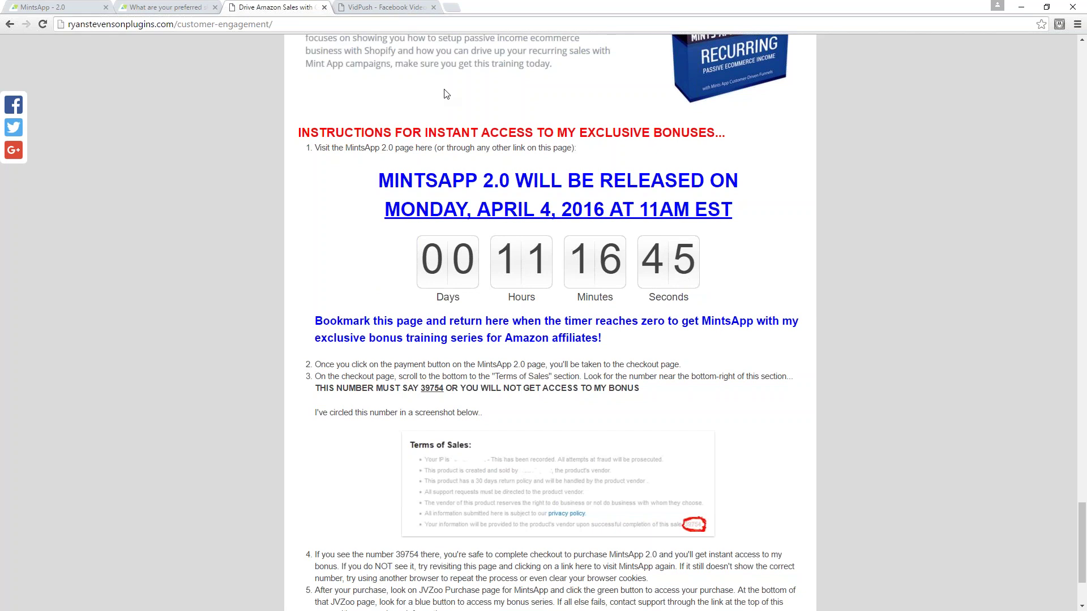
Step: Start the $37.00 VidPush Elite purchase from the VidPush sales page
click(376, 8)
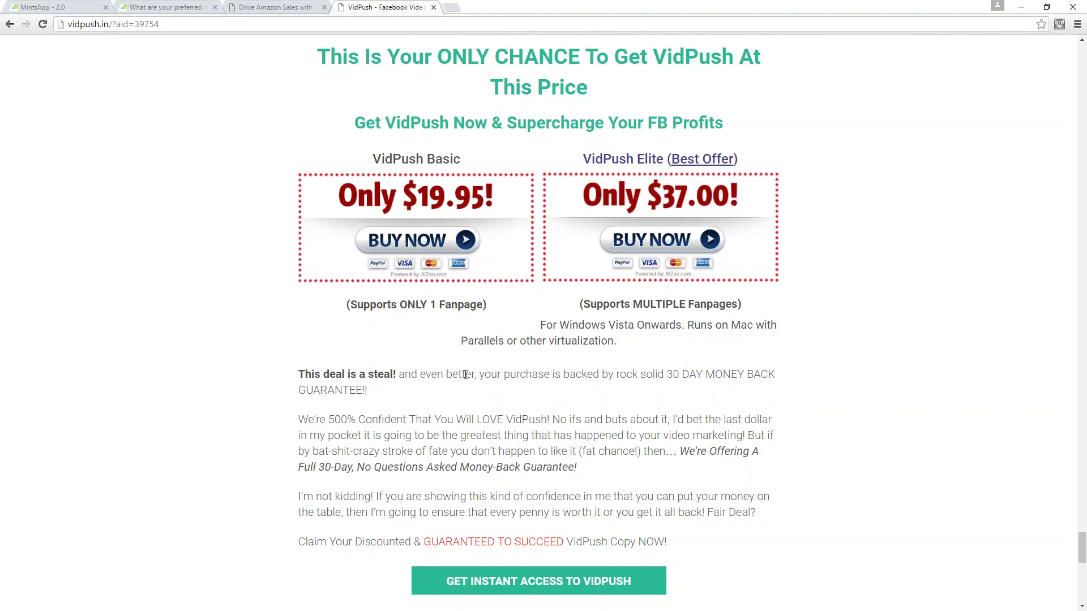
click(266, 9)
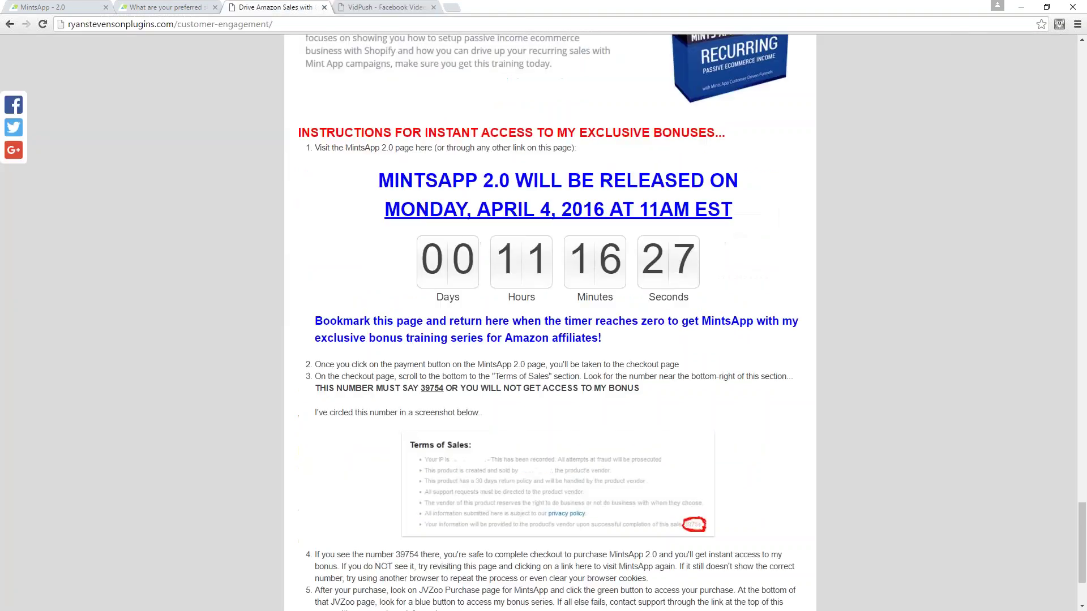
click(369, 12)
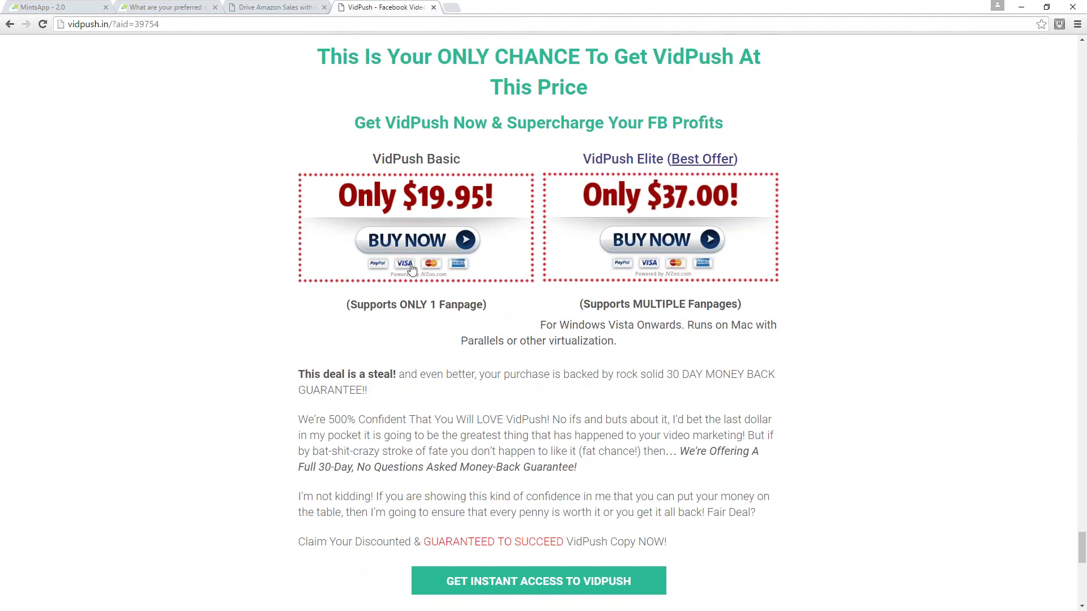
click(630, 244)
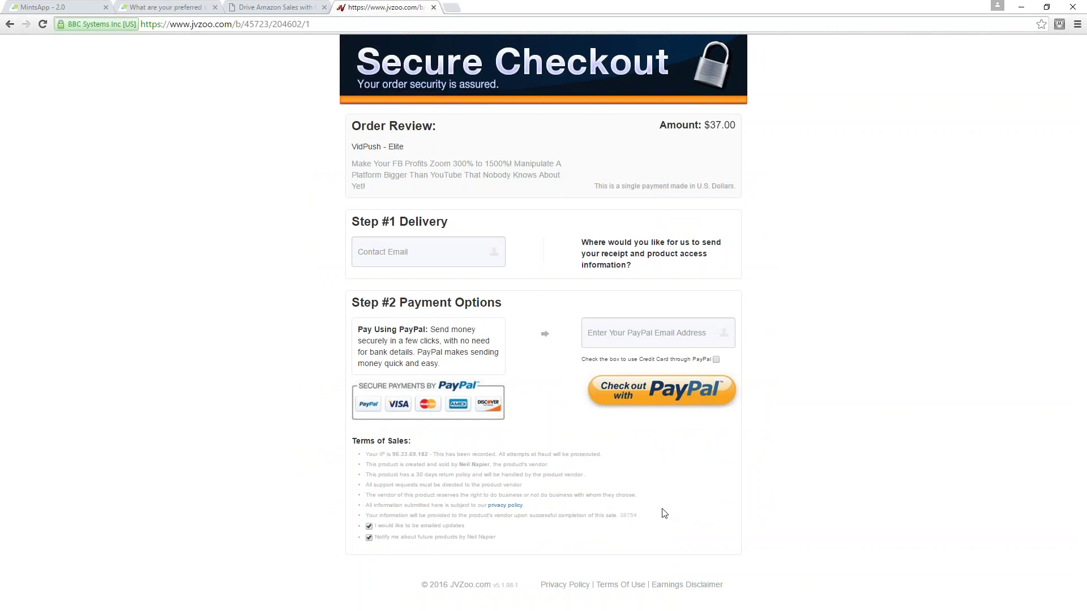
Step: Highlight affiliate number 39754 in the checkout's Terms of Sales, then return to the bonus page
drag(638, 516, 365, 516)
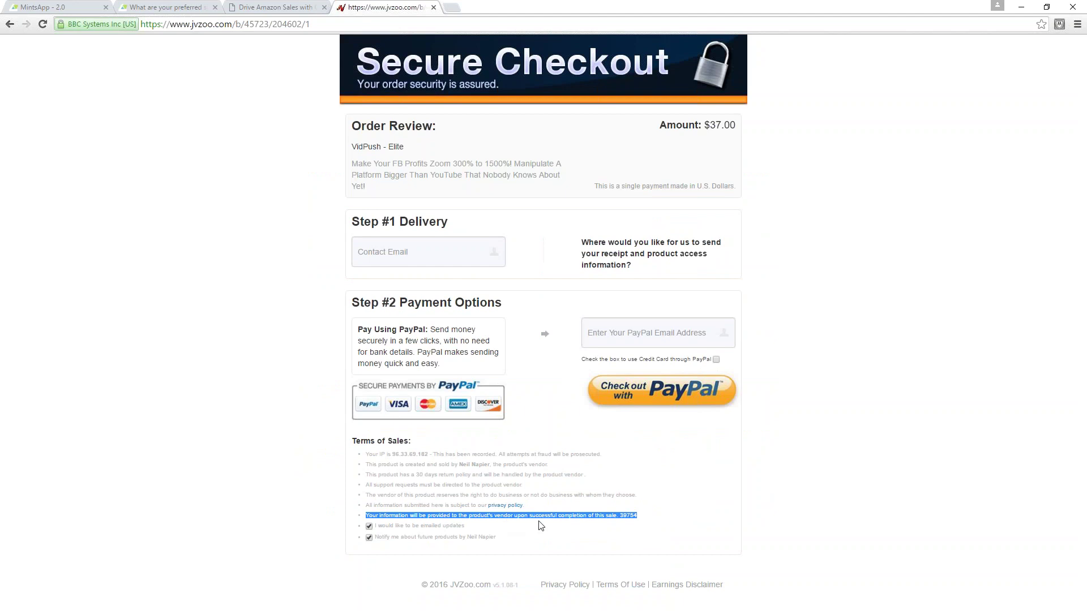
click(631, 516)
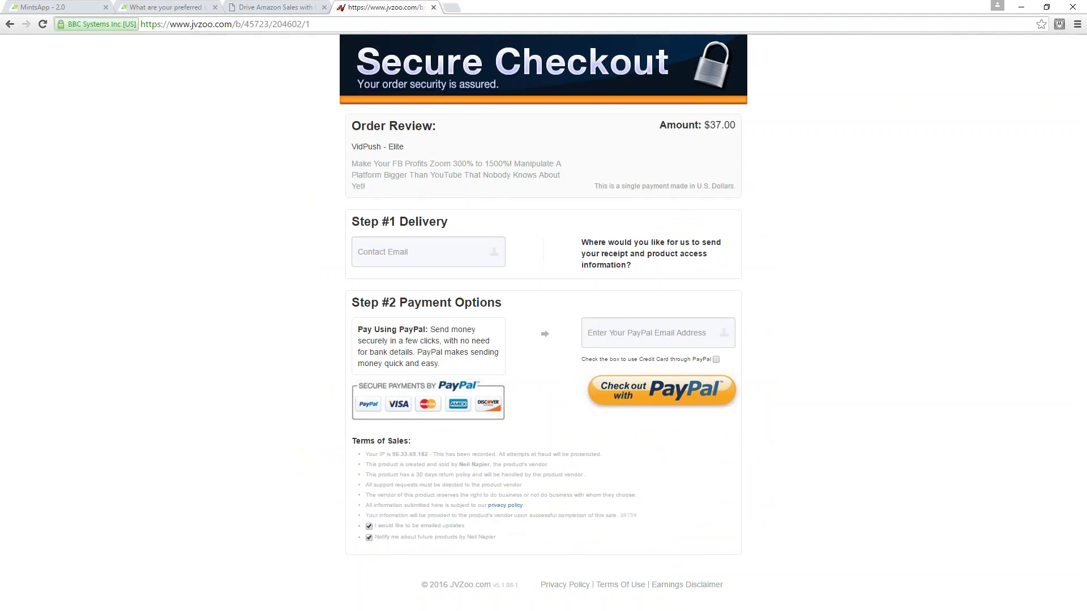
double_click(630, 515)
click(627, 516)
double_click(630, 515)
click(269, 7)
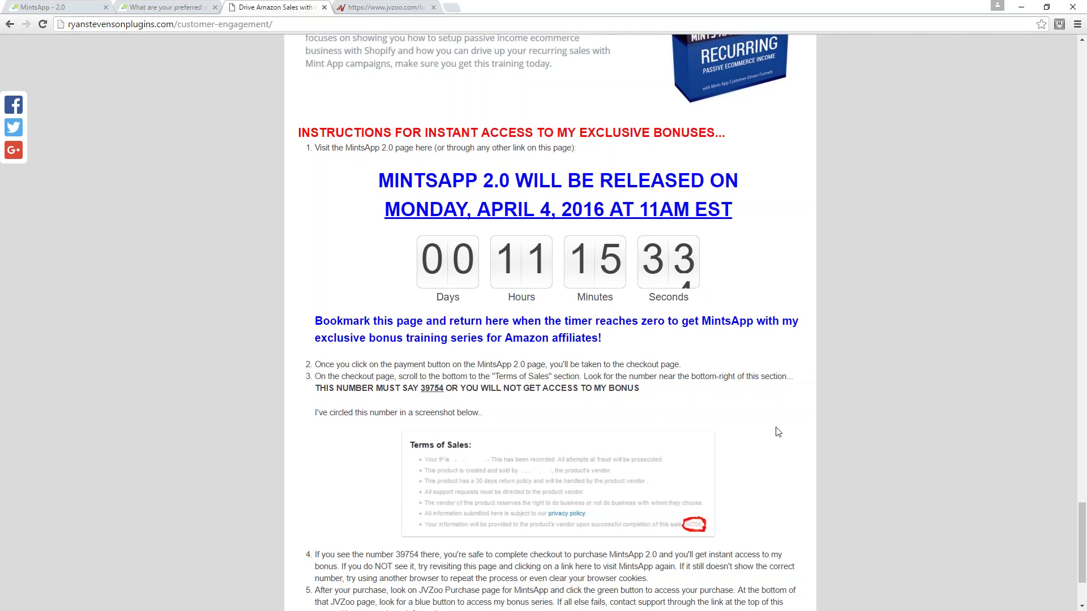
scroll(776, 432, down, 1)
scroll(772, 425, down, 1)
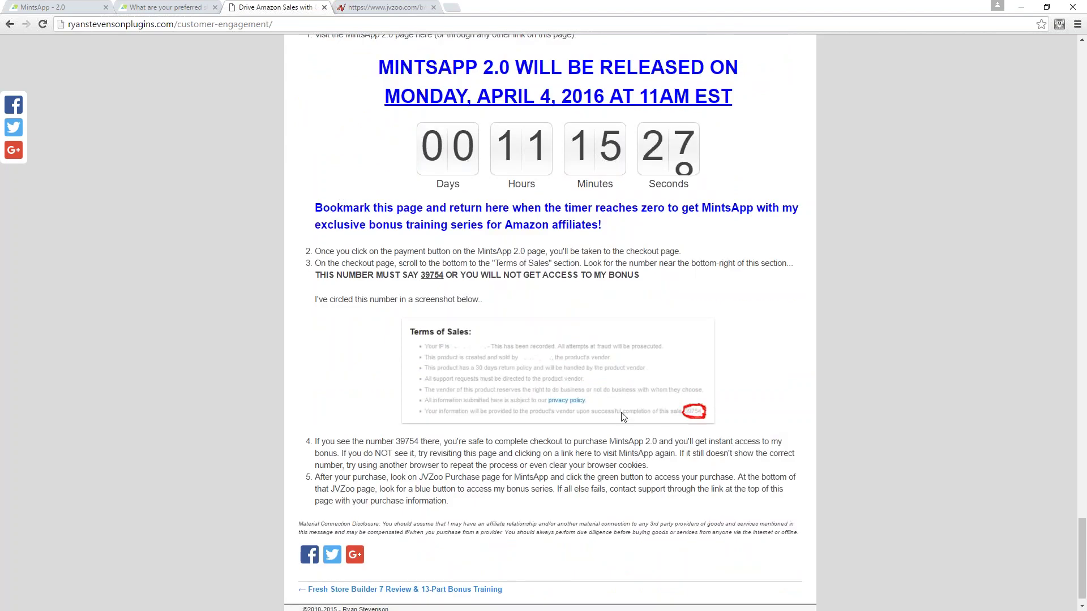
scroll(599, 428, up, 1)
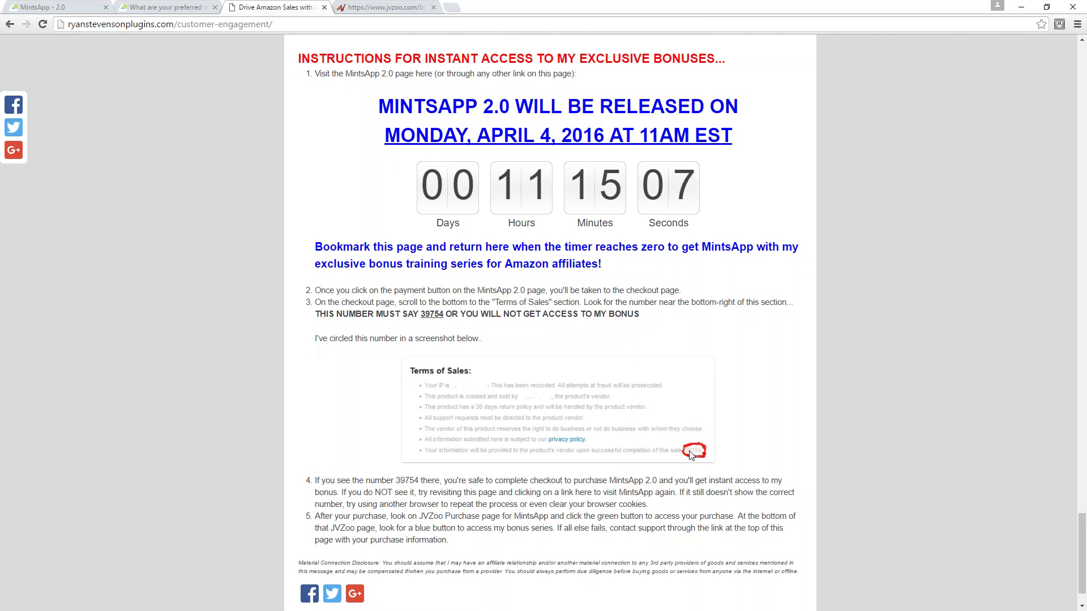
Step: Switch from the VidPush checkout to the Firefox window showing JVZoo My Purchases
click(378, 8)
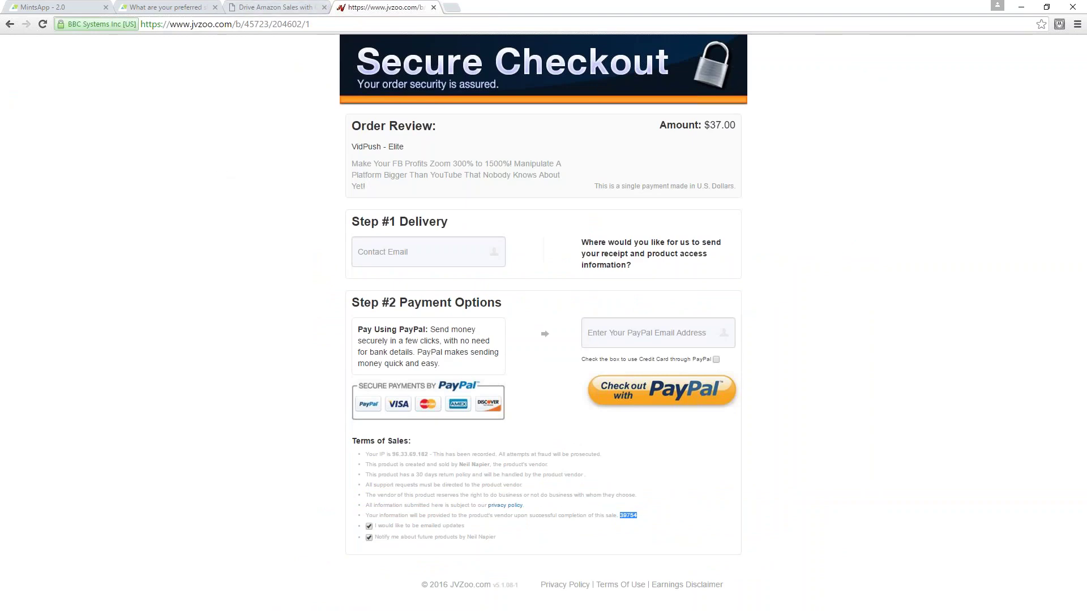
key(alt+Tab)
key(alt+Tab)
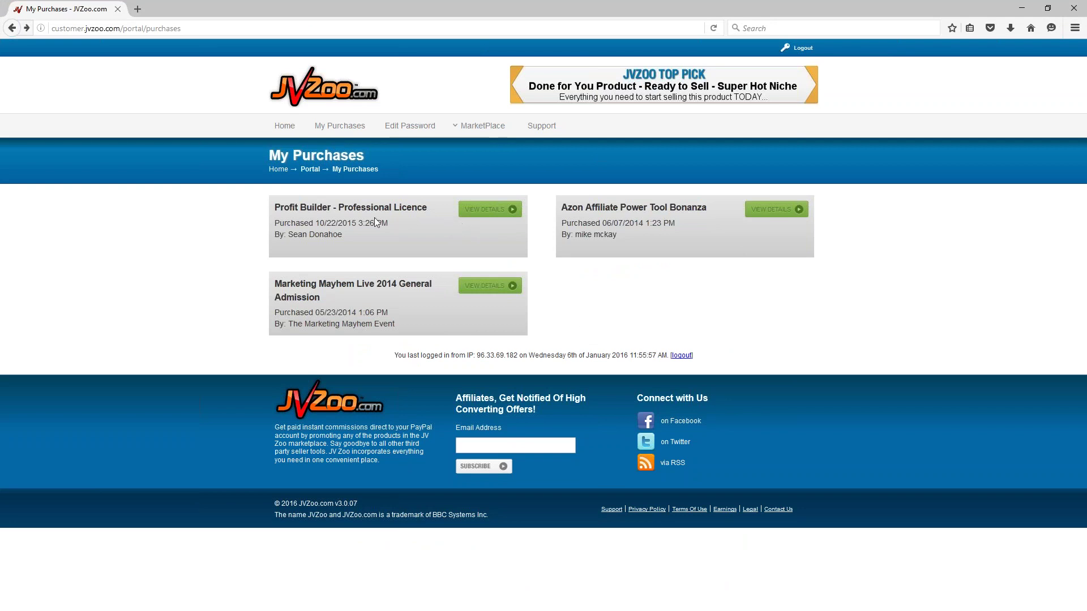
Step: Open the Azon Affiliate Power Tool Bonanza receipt and highlight its Ryan Stevenson bonus-access heading
click(760, 214)
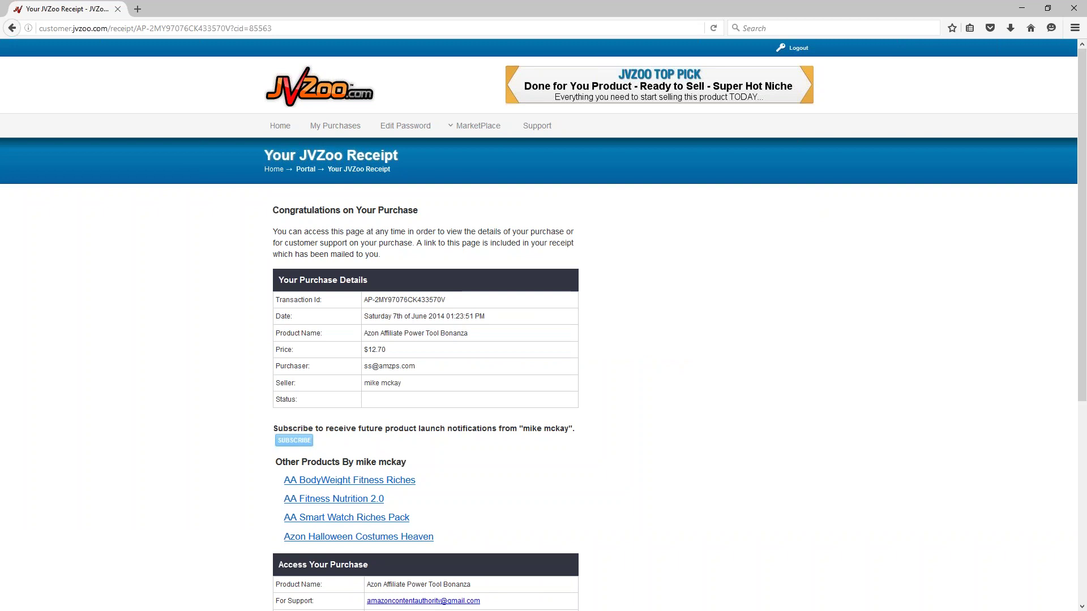
scroll(488, 233, down, 3)
scroll(488, 233, down, 5)
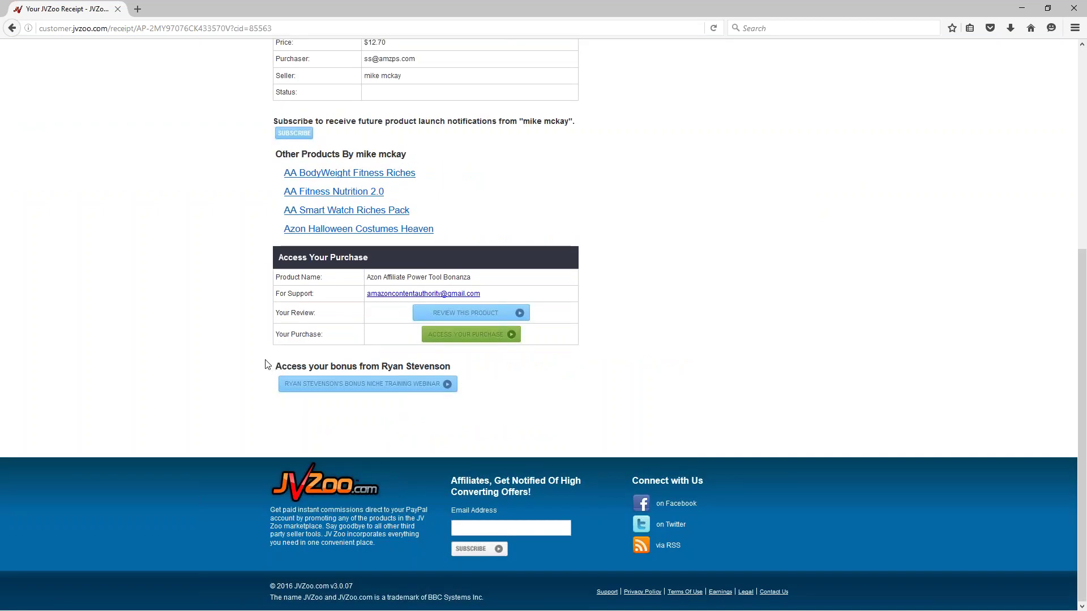
drag(455, 386, 272, 365)
click(274, 366)
triple_click(274, 367)
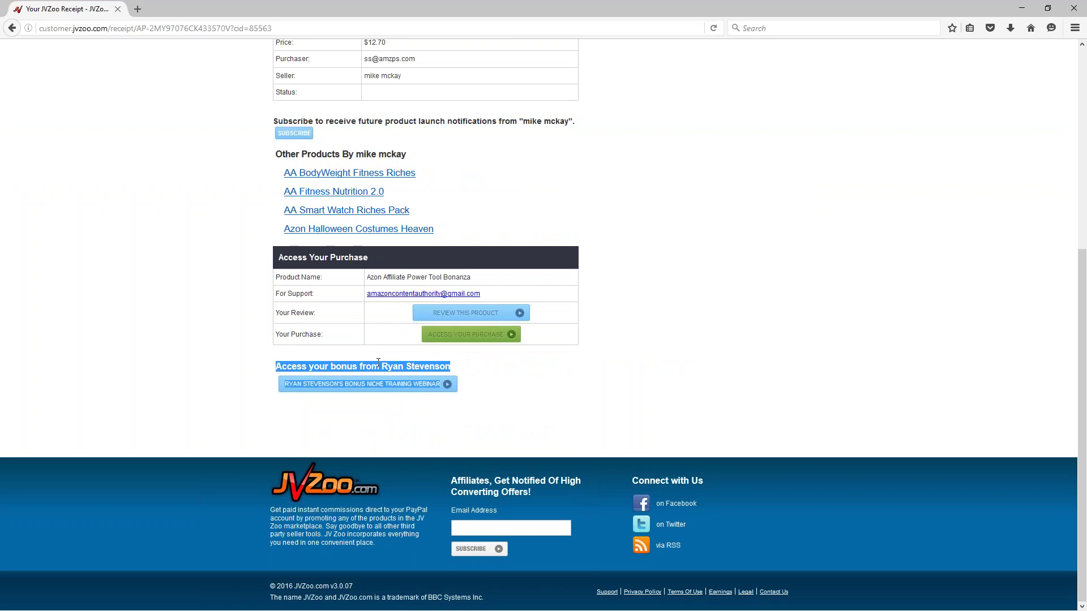
click(414, 365)
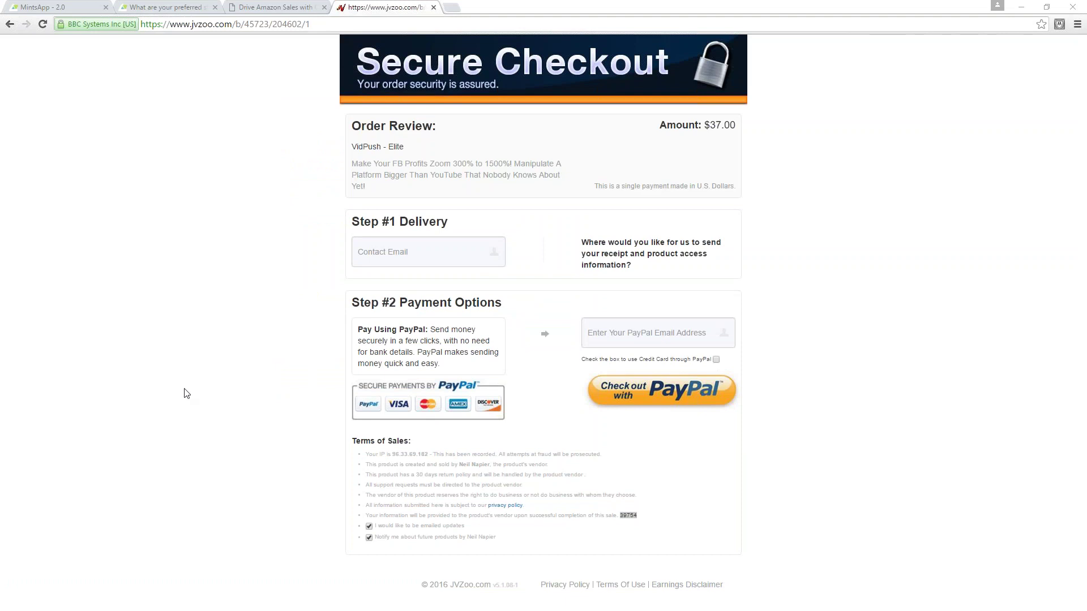
Step: Revisit the Mints App sleeping-habits poll, then return to Ryan Stevenson's bonus instructions page
click(47, 9)
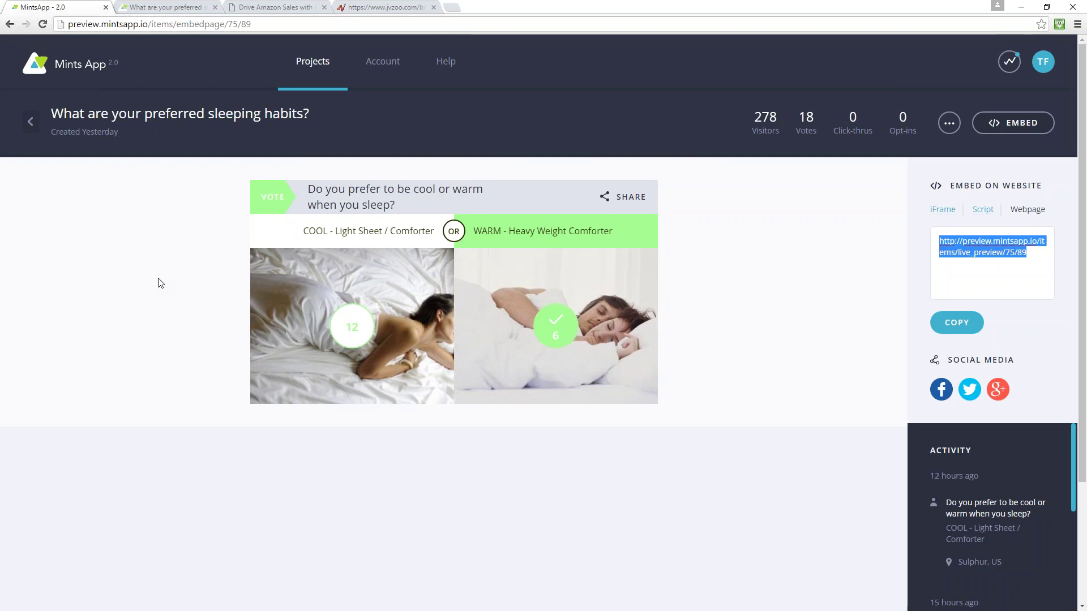
click(265, 9)
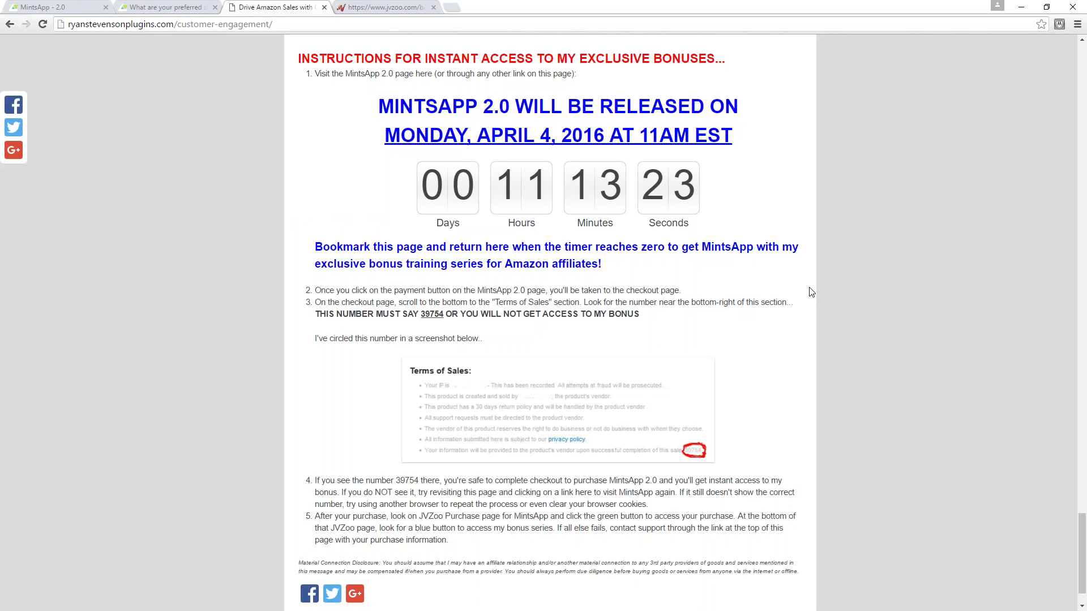
scroll(846, 328, up, 4)
scroll(853, 363, up, 4)
scroll(874, 359, up, 3)
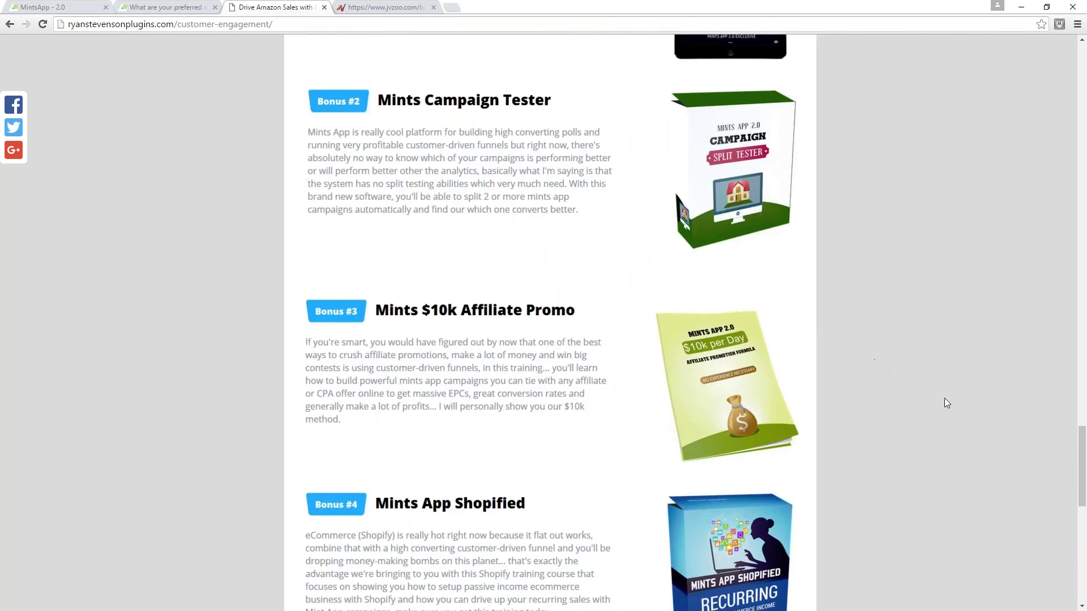
scroll(944, 399, up, 1)
scroll(945, 396, up, 1)
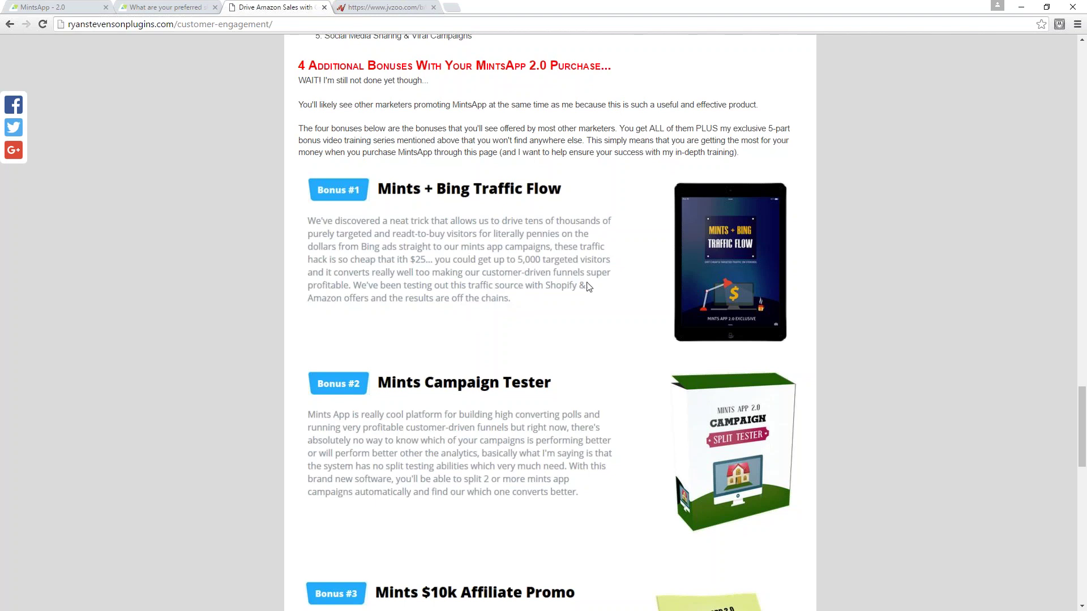
scroll(553, 286, down, 2)
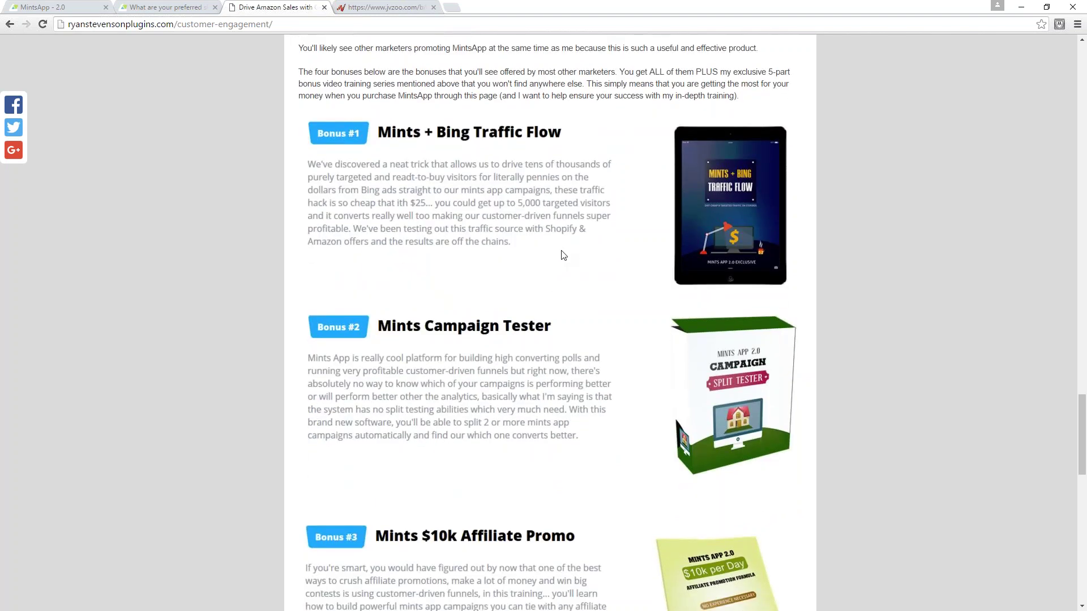
scroll(504, 217, up, 3)
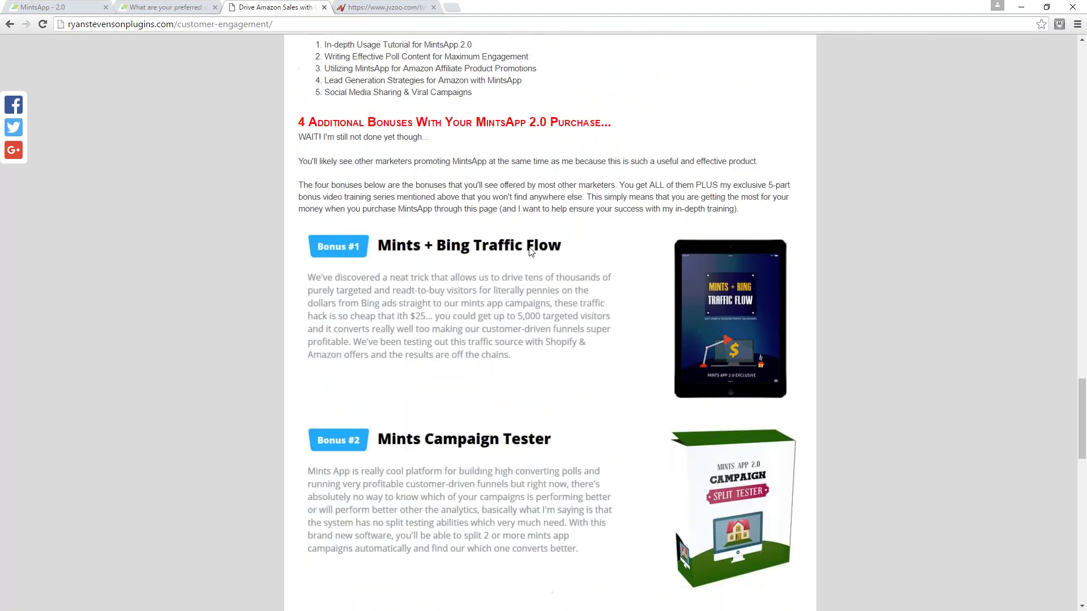
scroll(364, 156, down, 2)
scroll(374, 150, down, 1)
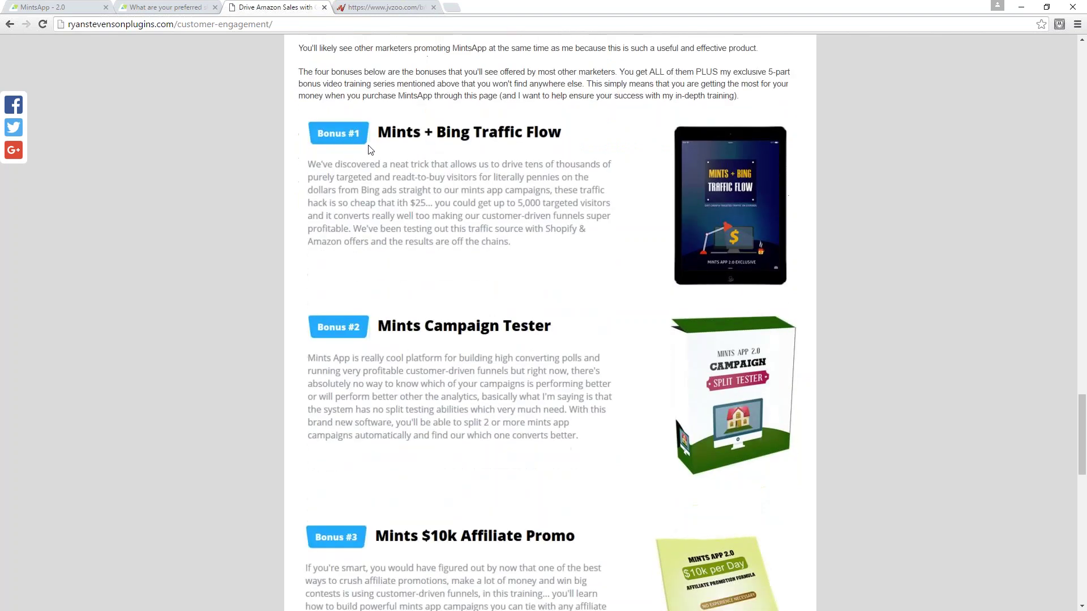
scroll(466, 158, down, 2)
scroll(465, 158, down, 1)
scroll(510, 170, up, 2)
scroll(562, 255, down, 2)
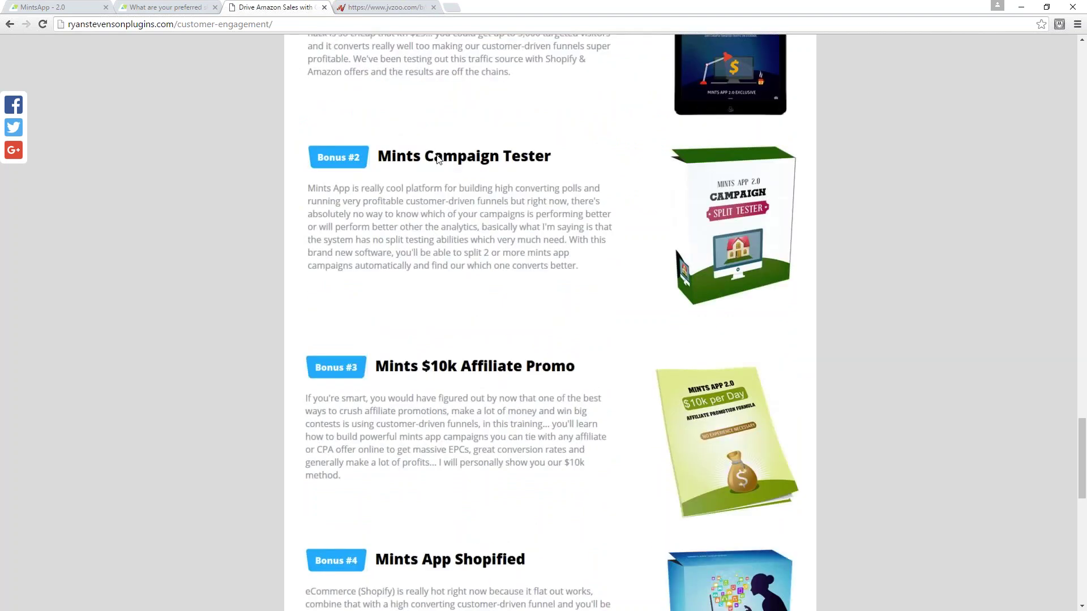
scroll(595, 257, down, 2)
scroll(543, 212, down, 1)
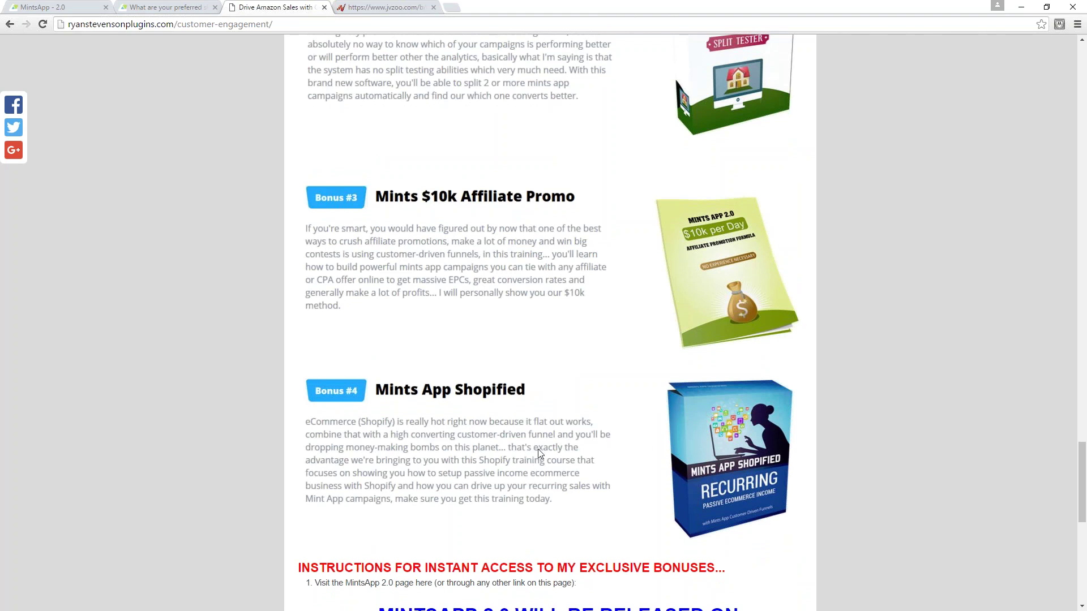
scroll(537, 449, up, 2)
scroll(509, 340, up, 1)
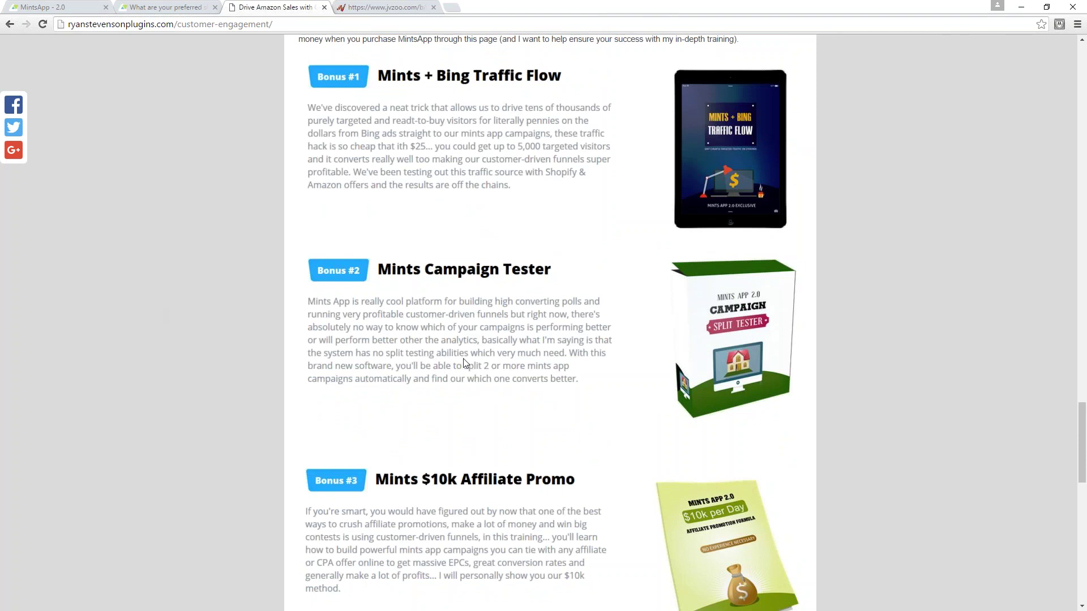
scroll(465, 364, up, 4)
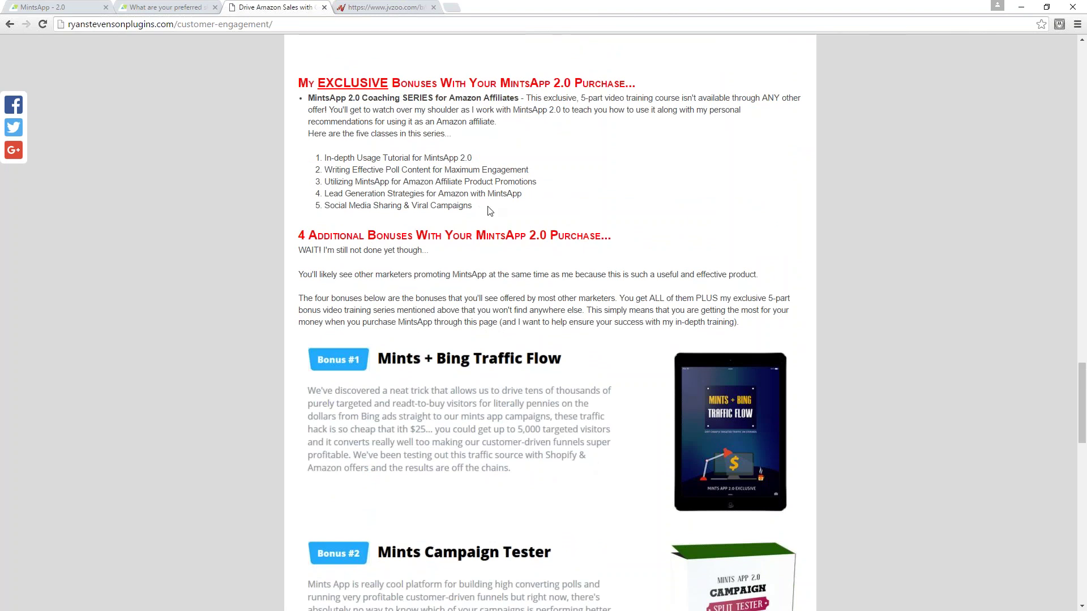
drag(472, 206, 300, 95)
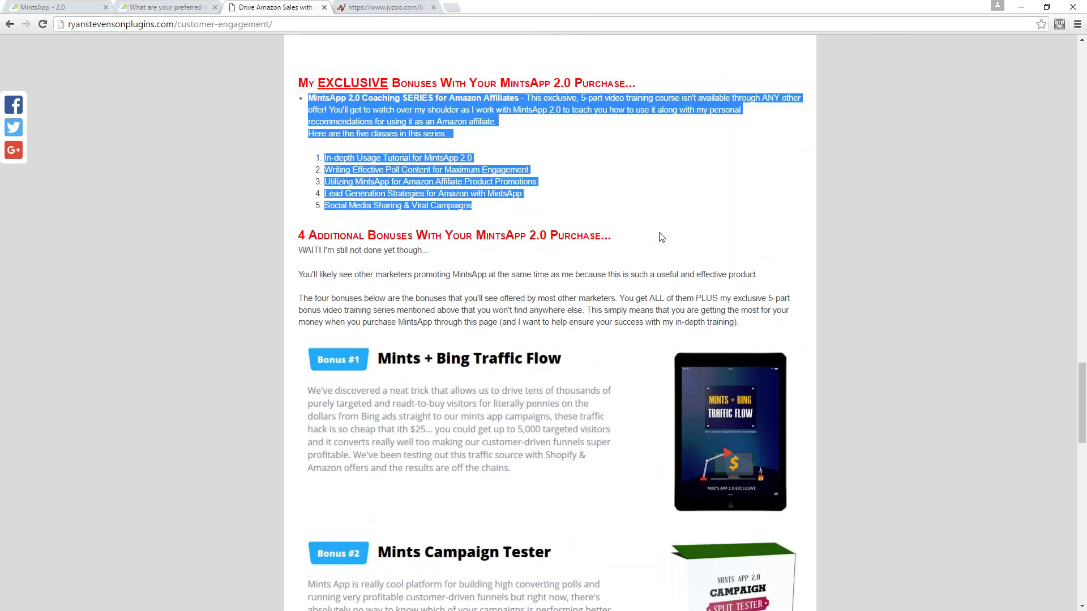
click(506, 214)
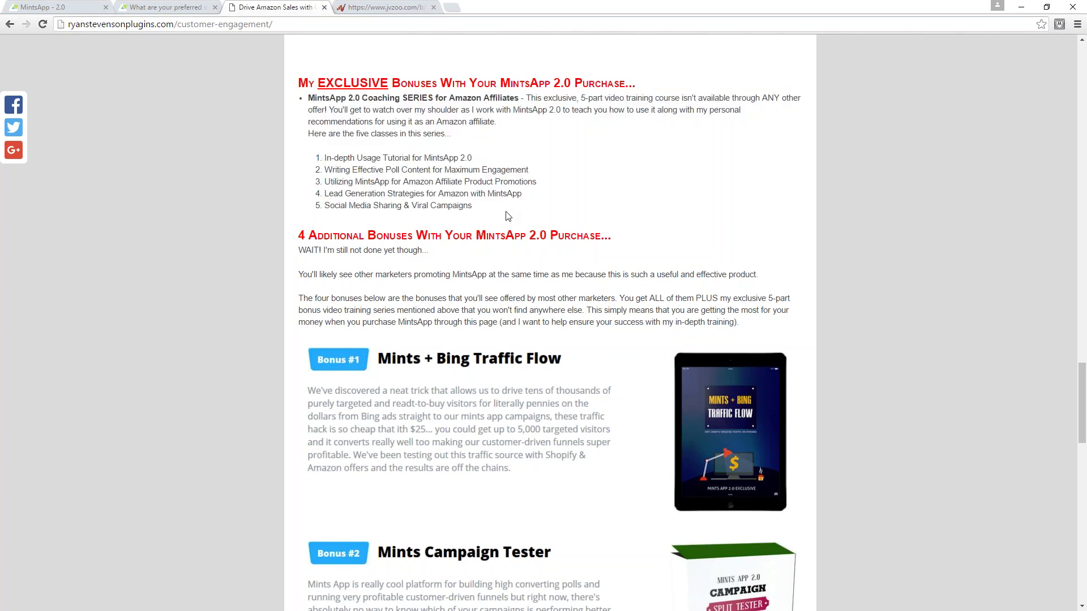